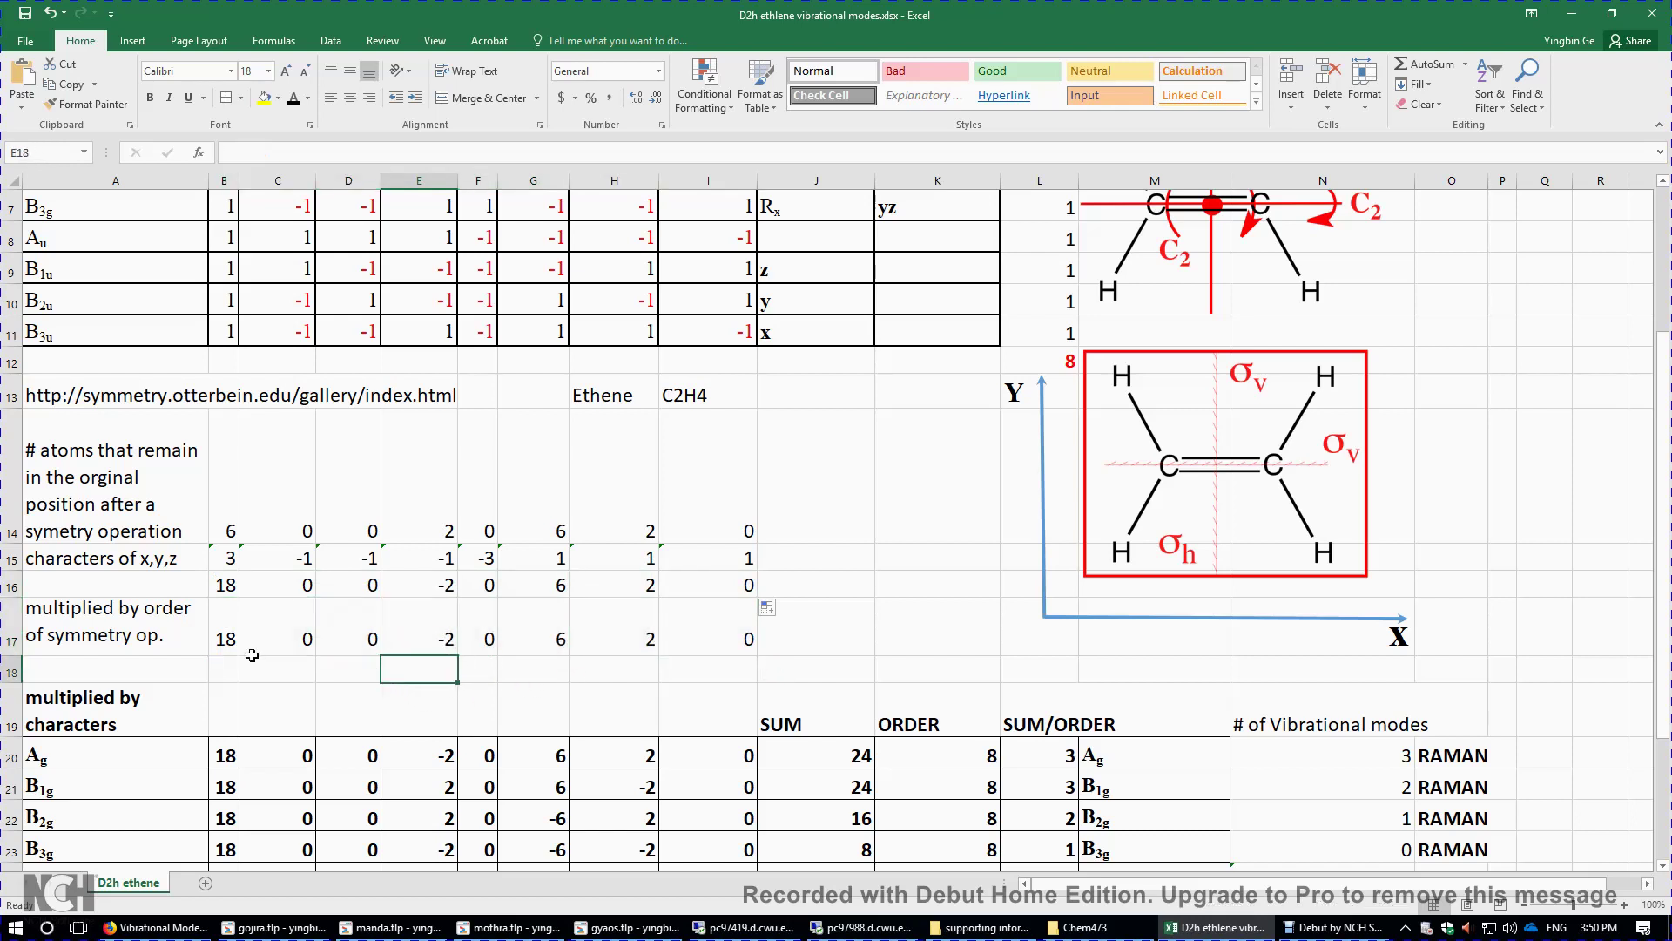
pyautogui.moveTo(222, 634); pyautogui.dragTo(707, 629)
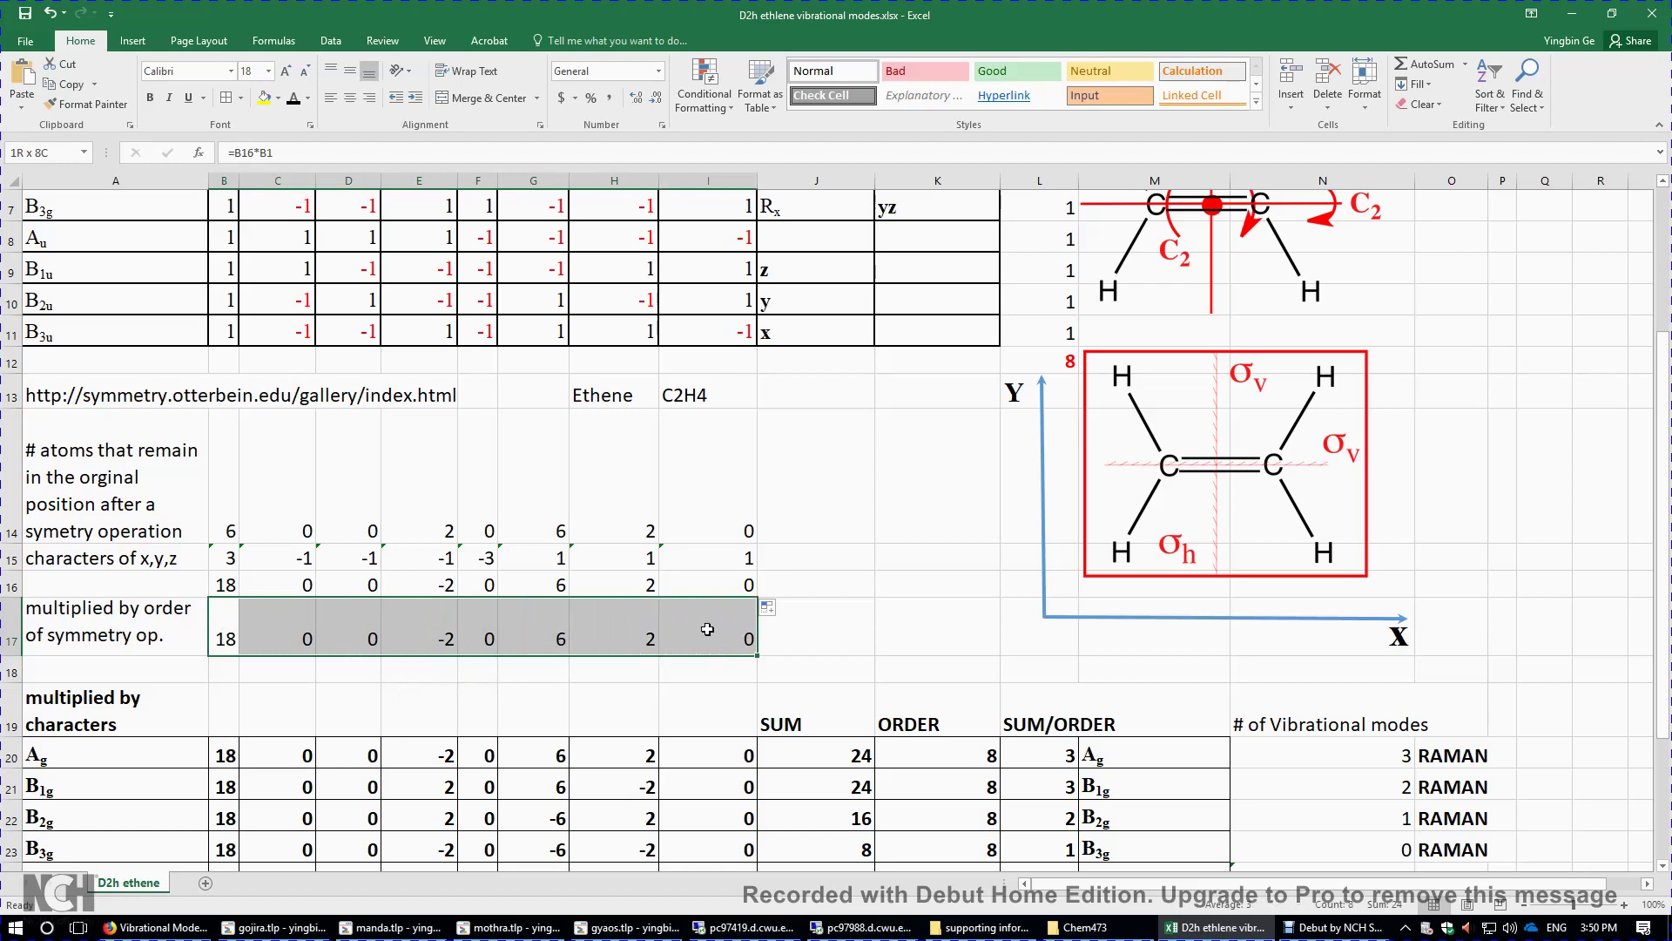
pyautogui.scroll(2, 426, 584)
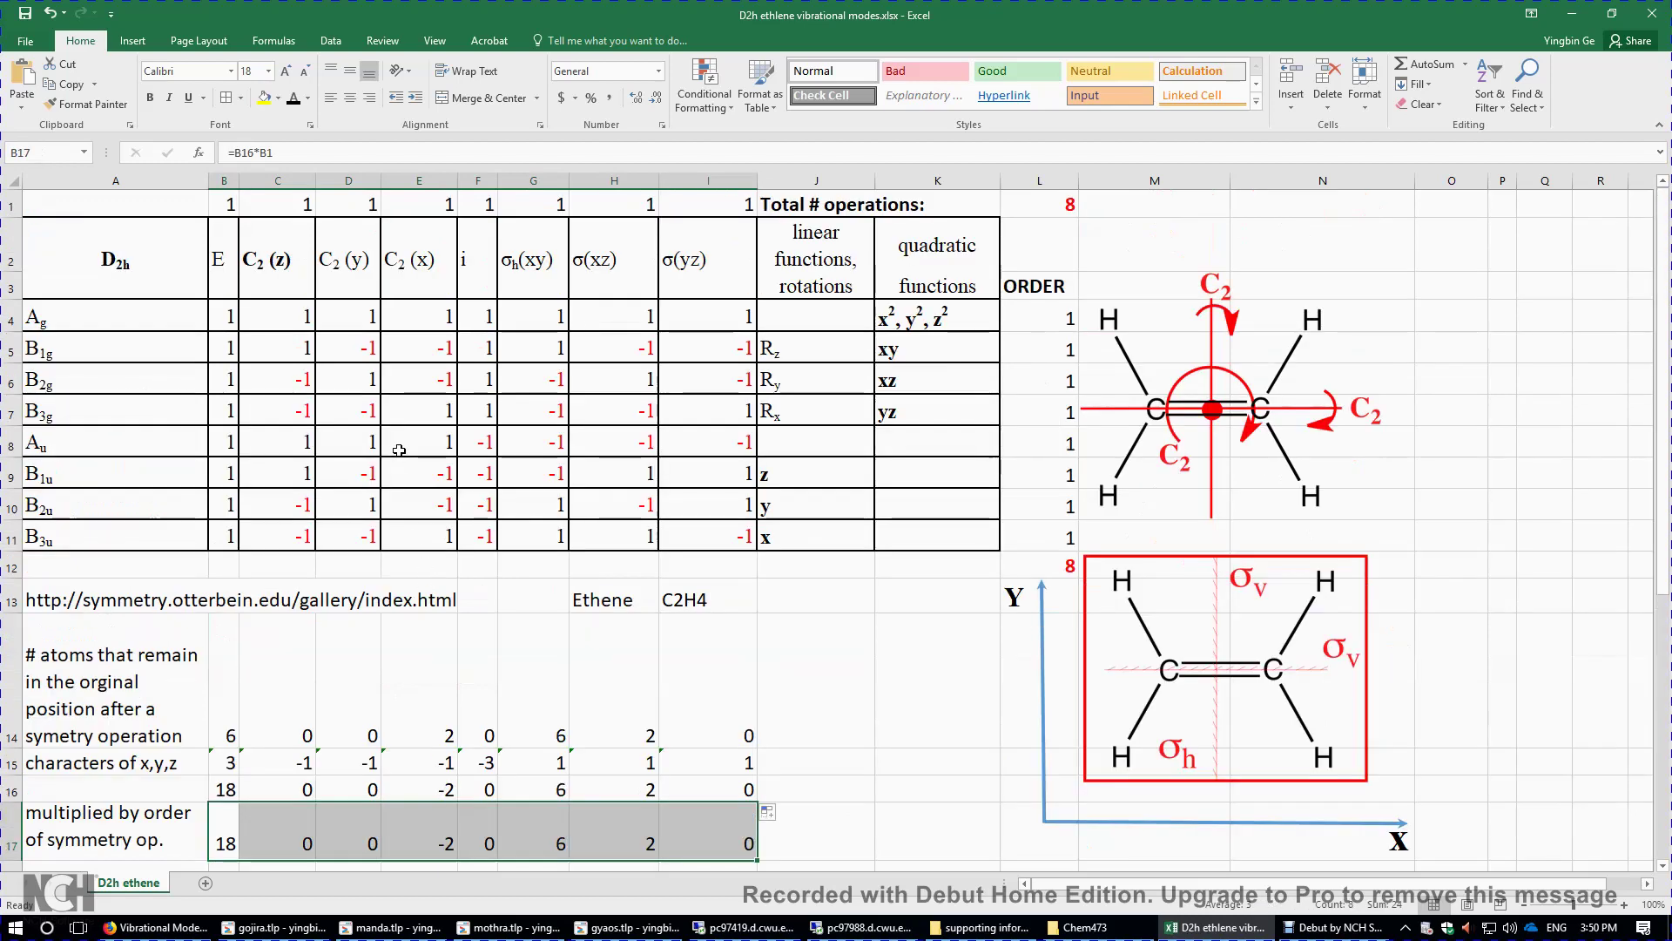
pyautogui.moveTo(714, 319); pyautogui.dragTo(218, 325)
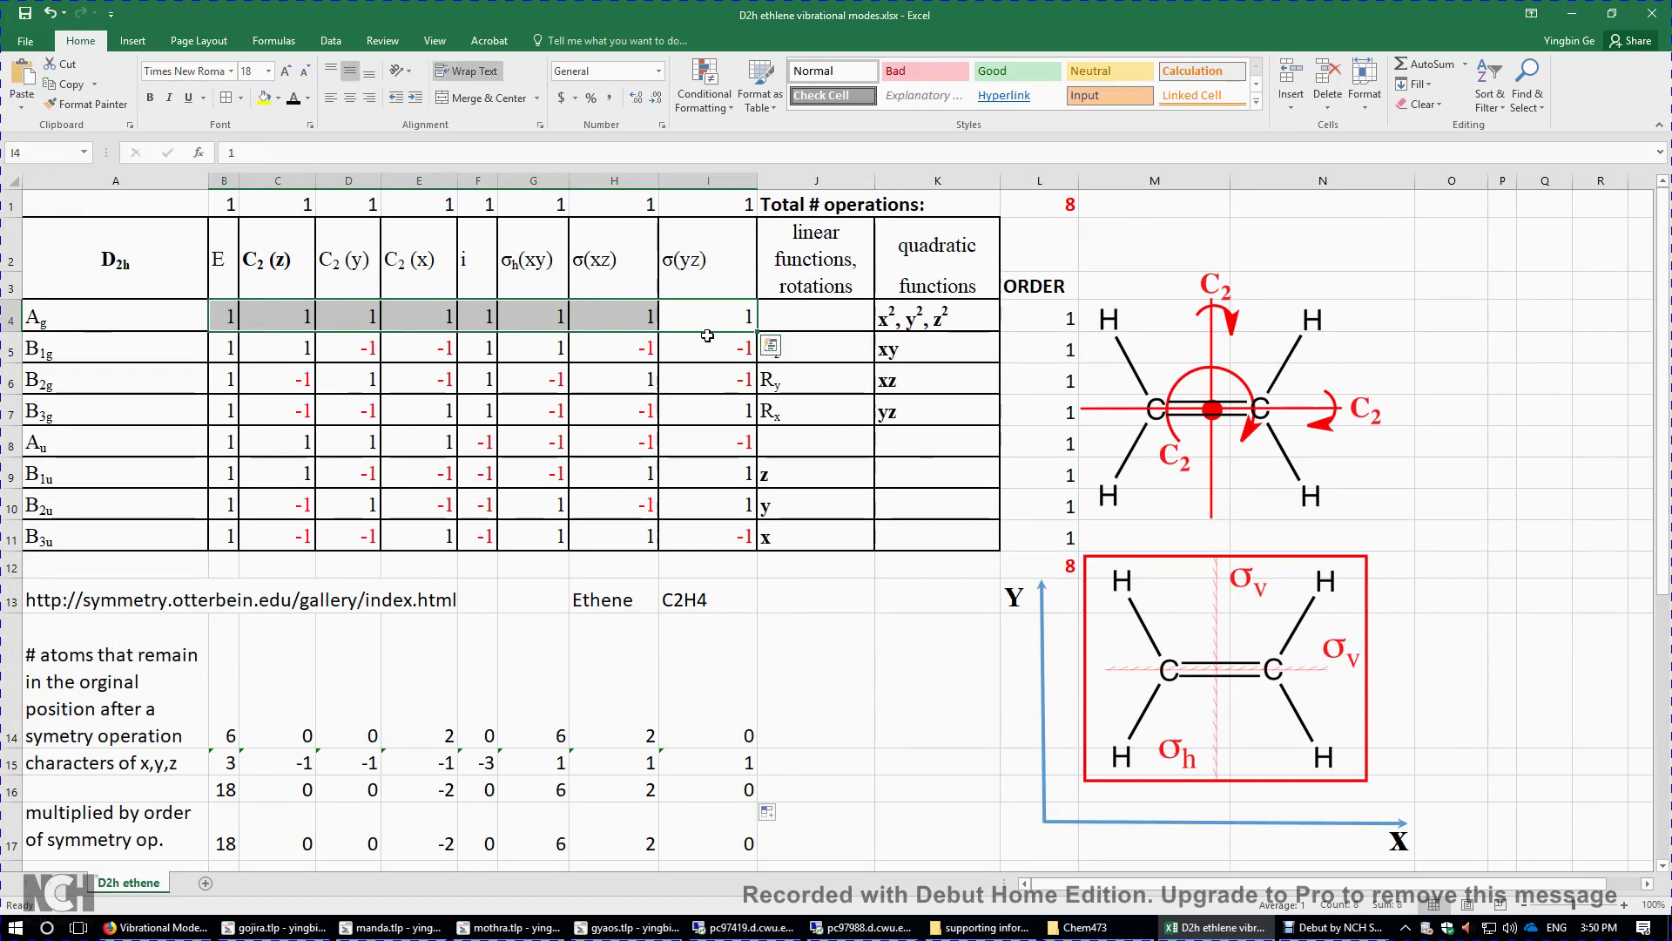
pyautogui.moveTo(719, 347); pyautogui.dragTo(824, 380)
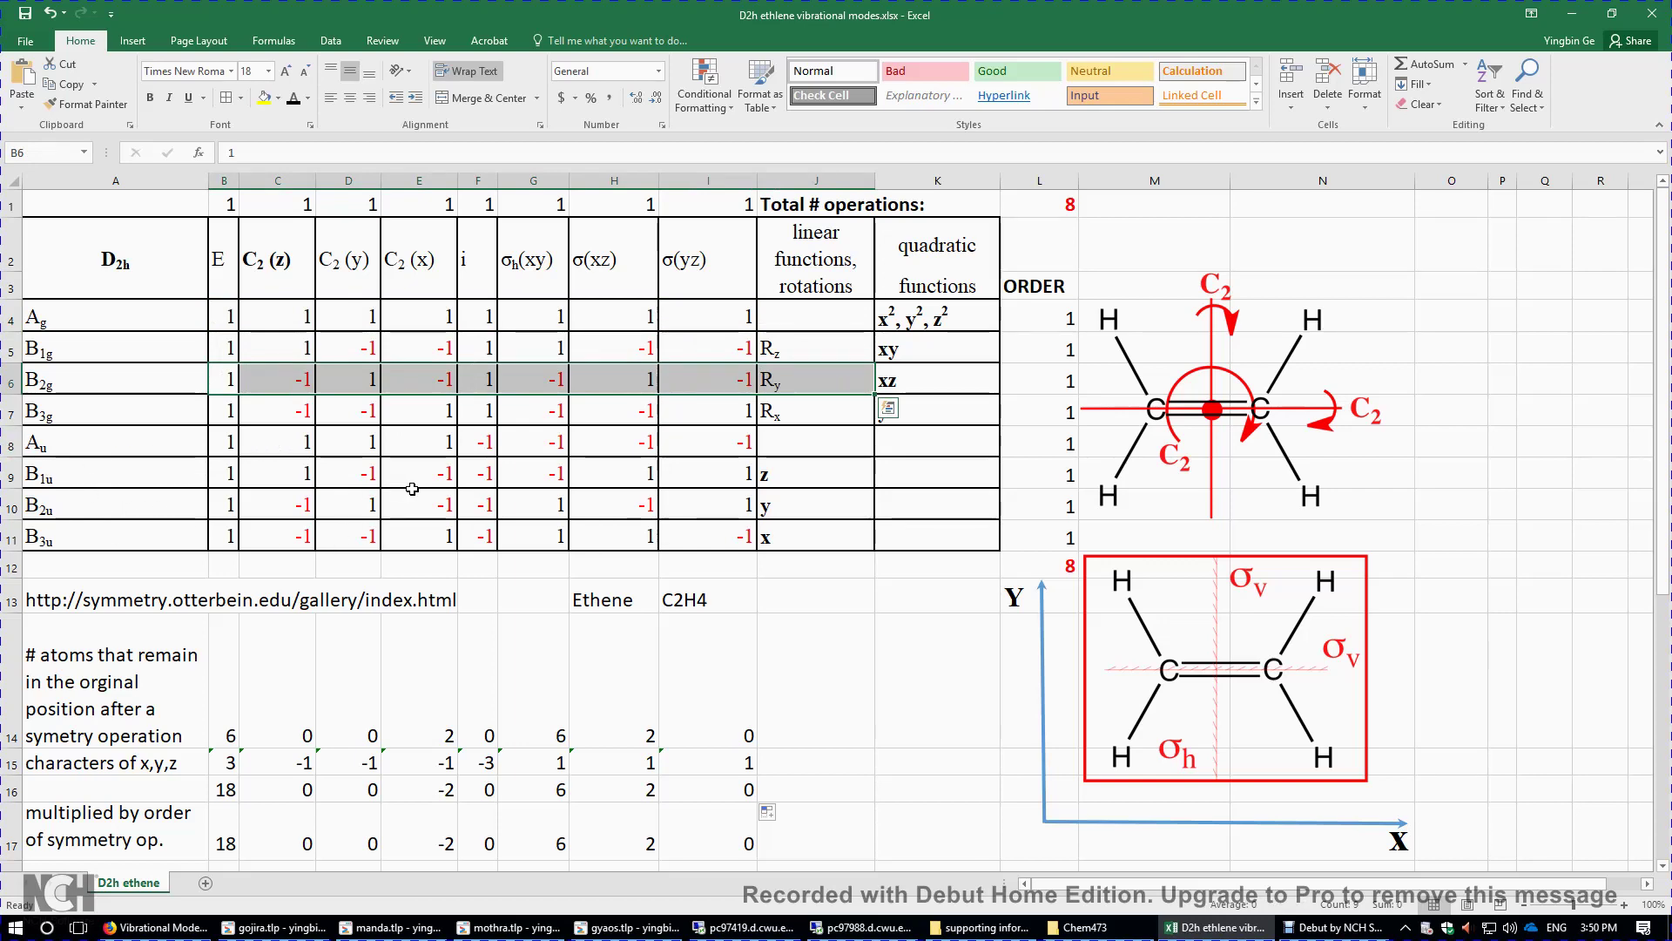
pyautogui.scroll(-5, 410, 485)
# Check and confirm the product formula =B$17*B4 in cell B20.
pyautogui.scroll(1, 415, 481)
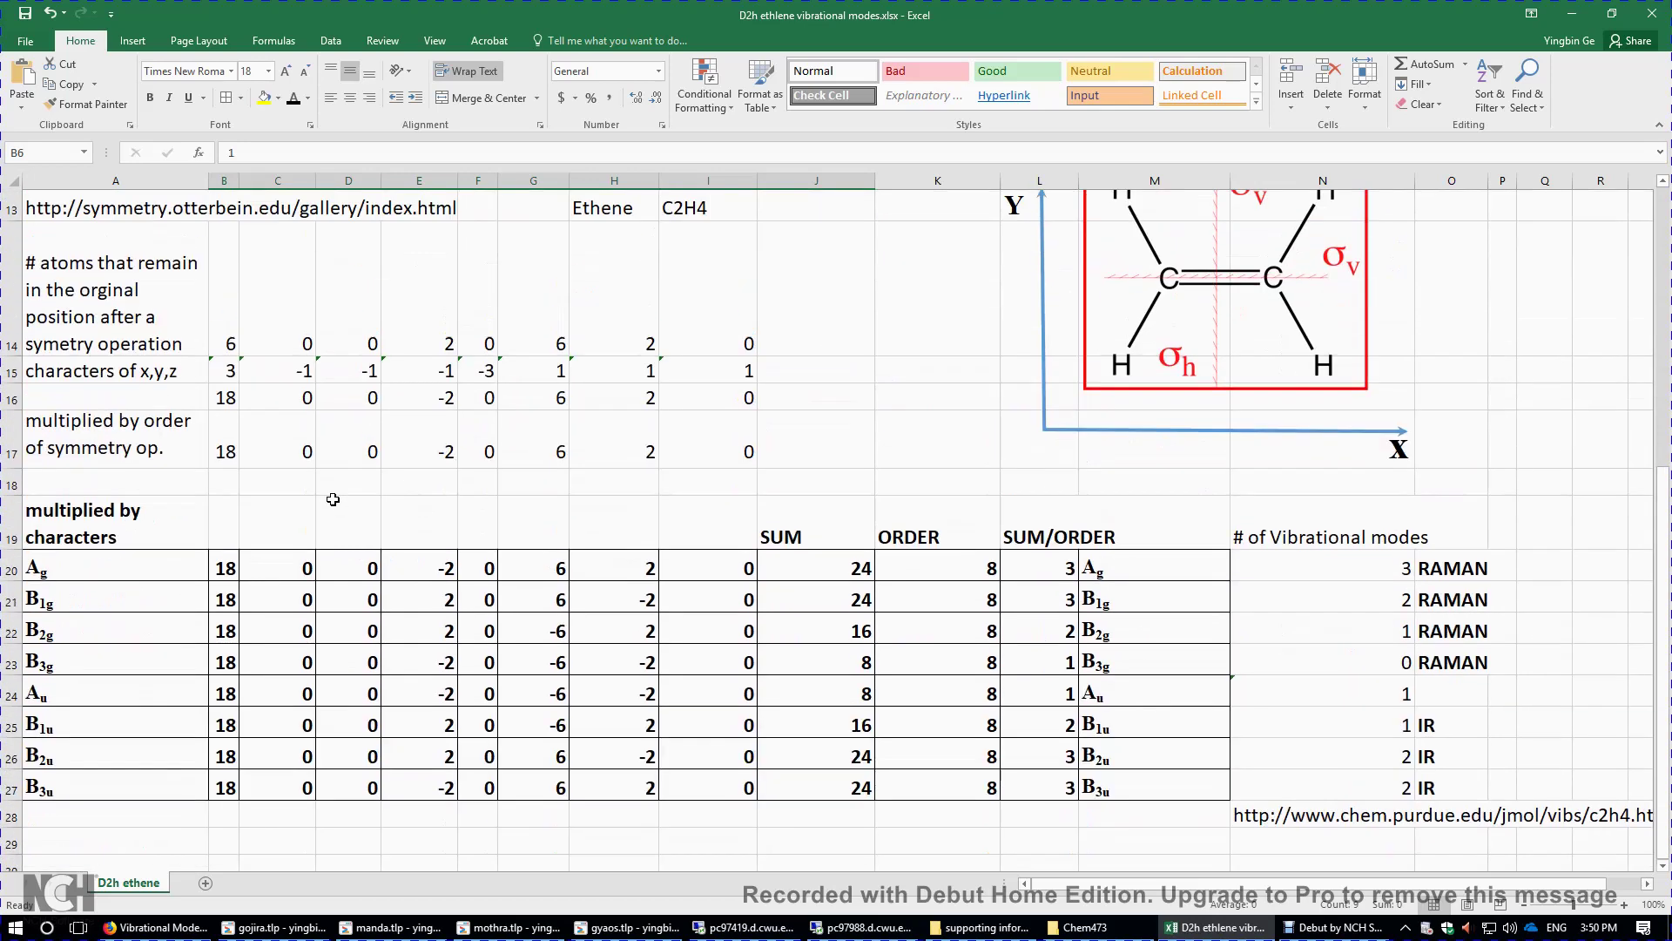
pyautogui.doubleClick(215, 568)
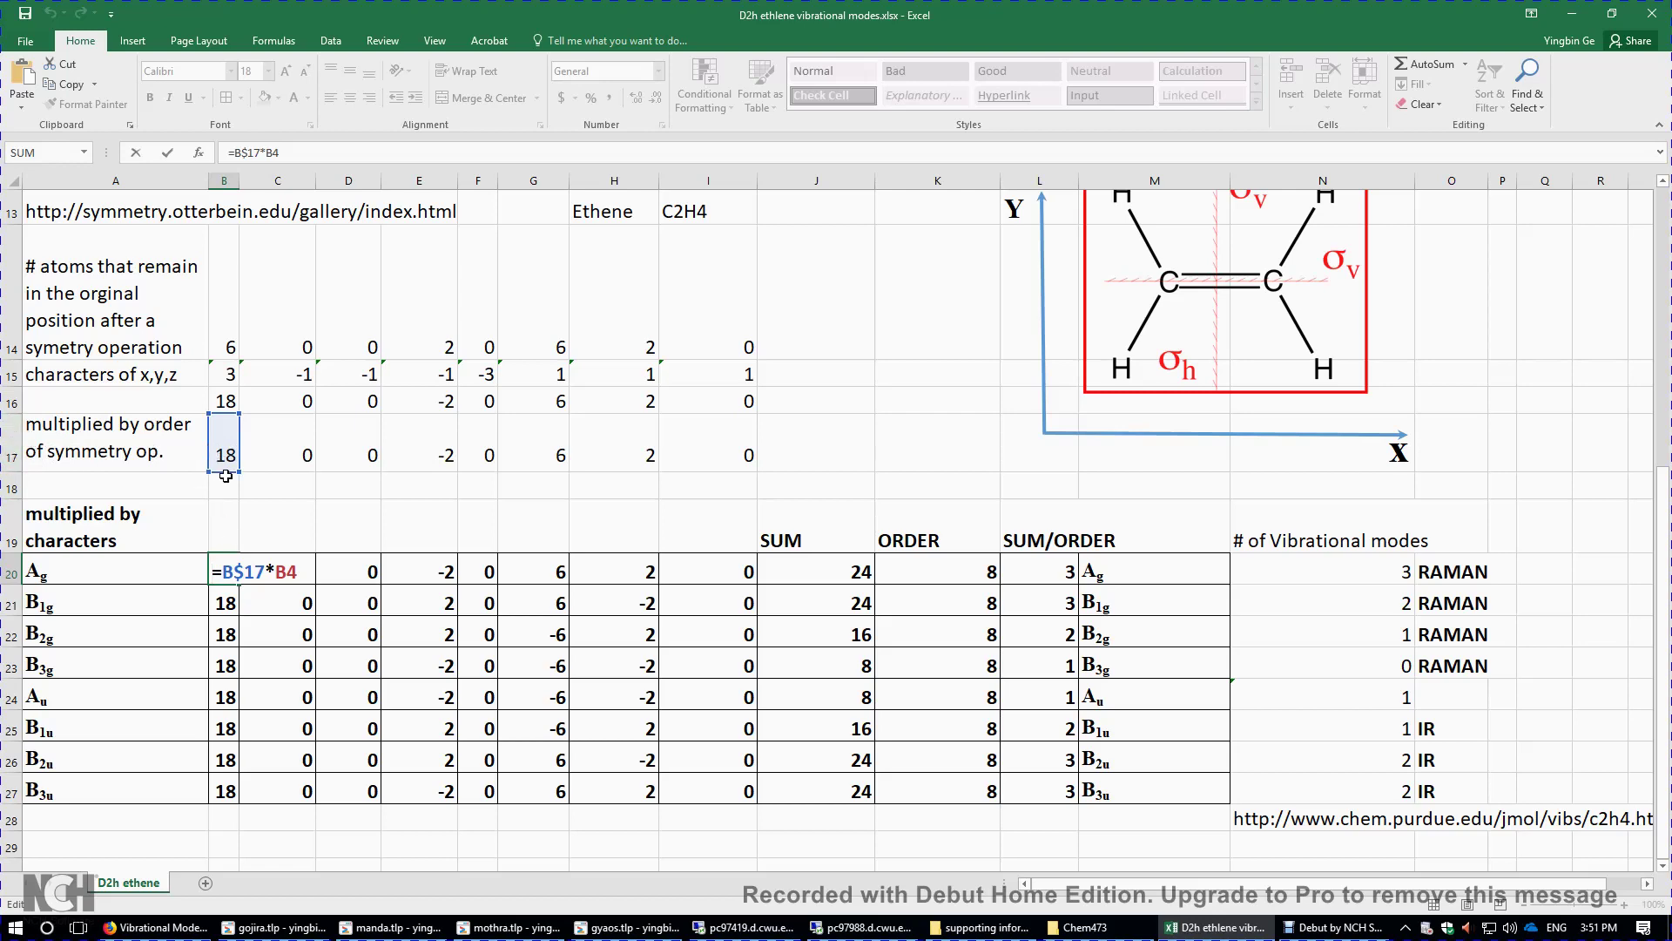
pyautogui.scroll(4, 230, 464)
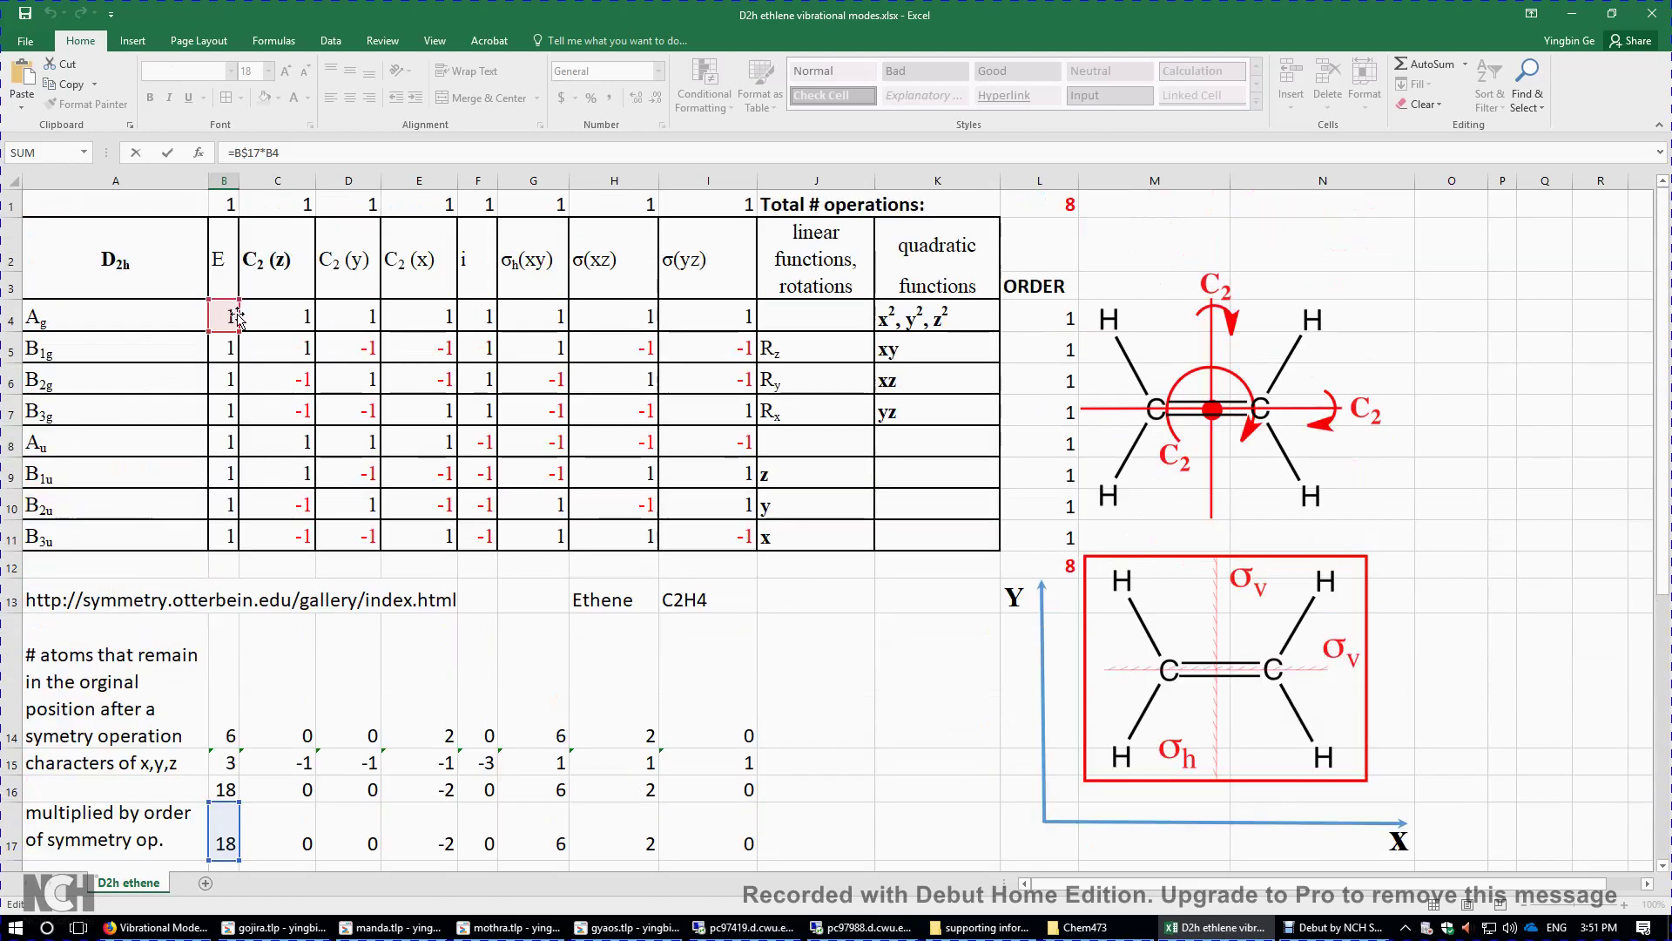
pyautogui.scroll(-2, 296, 401)
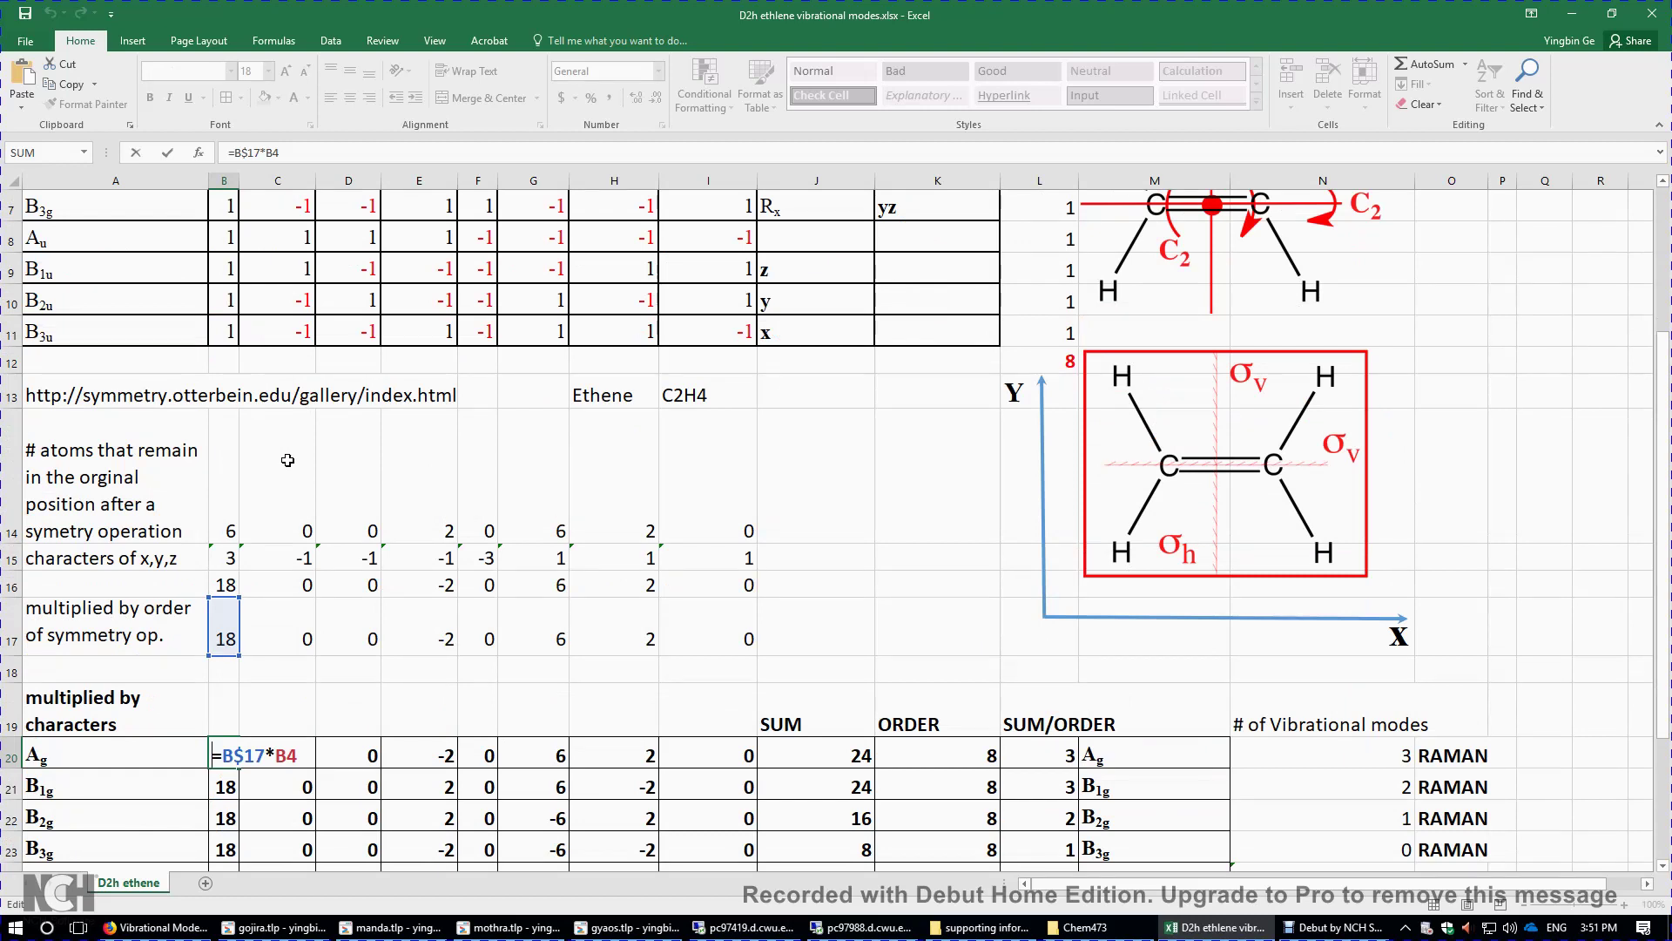
pyautogui.press('Return')
# Fill the B20 formula right to I20, then down through row 27.
pyautogui.click(237, 757)
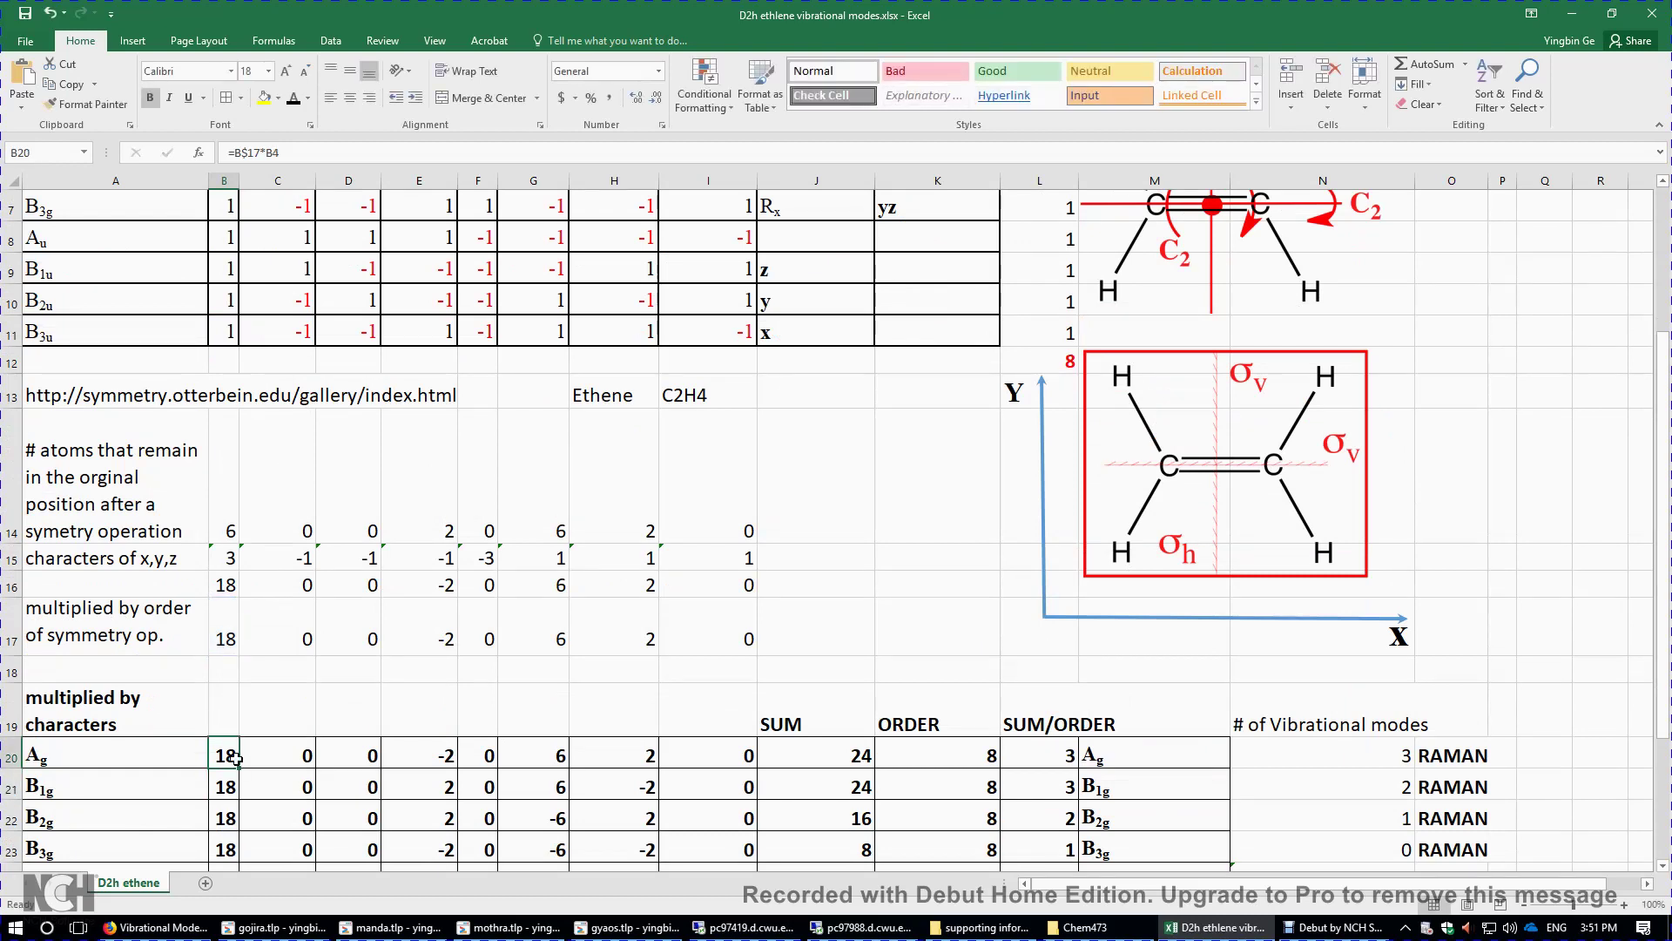
pyautogui.moveTo(239, 766); pyautogui.dragTo(665, 747)
pyautogui.scroll(-2, 666, 747)
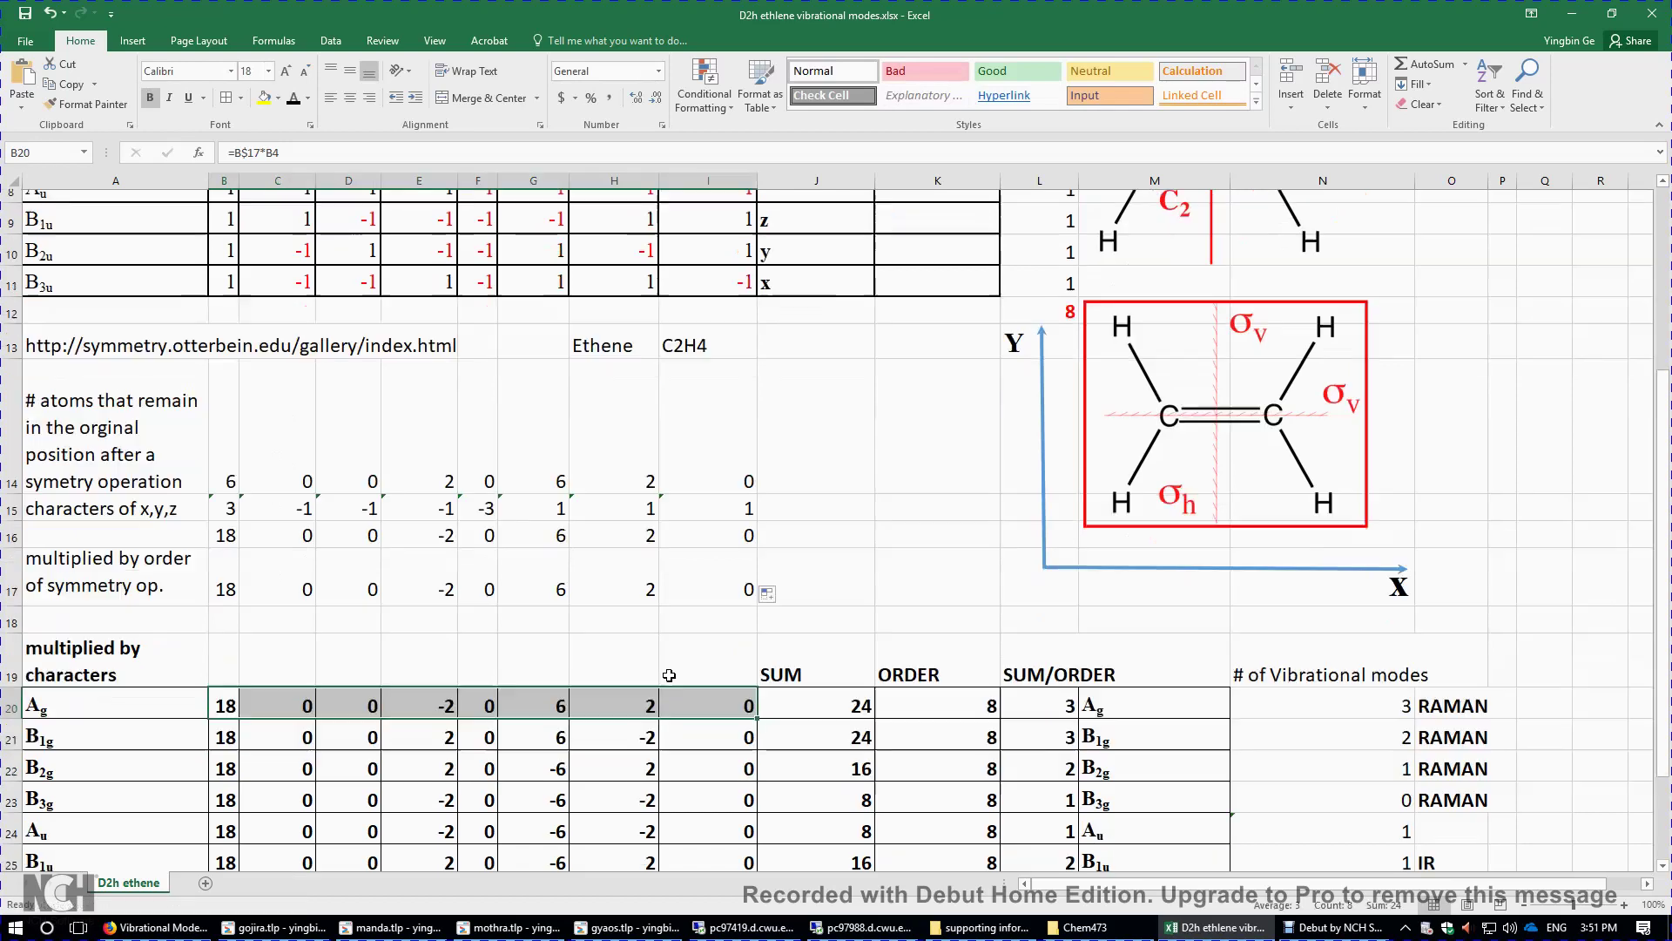
pyautogui.moveTo(759, 584); pyautogui.dragTo(744, 792)
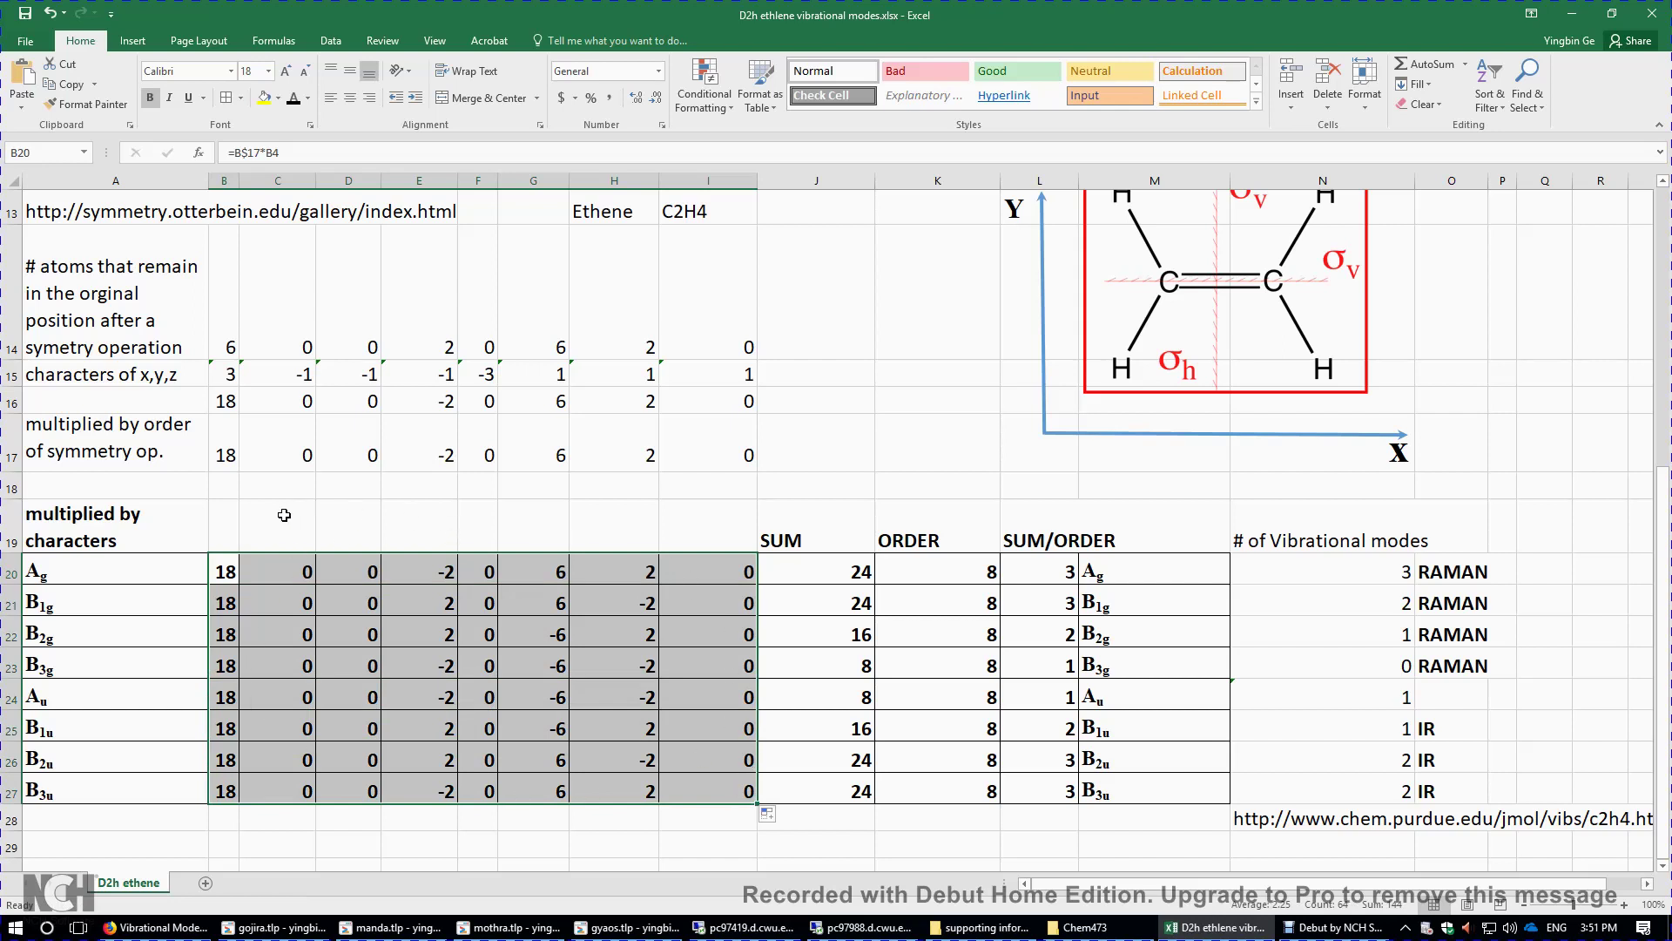
pyautogui.click(220, 533)
pyautogui.click(52, 572)
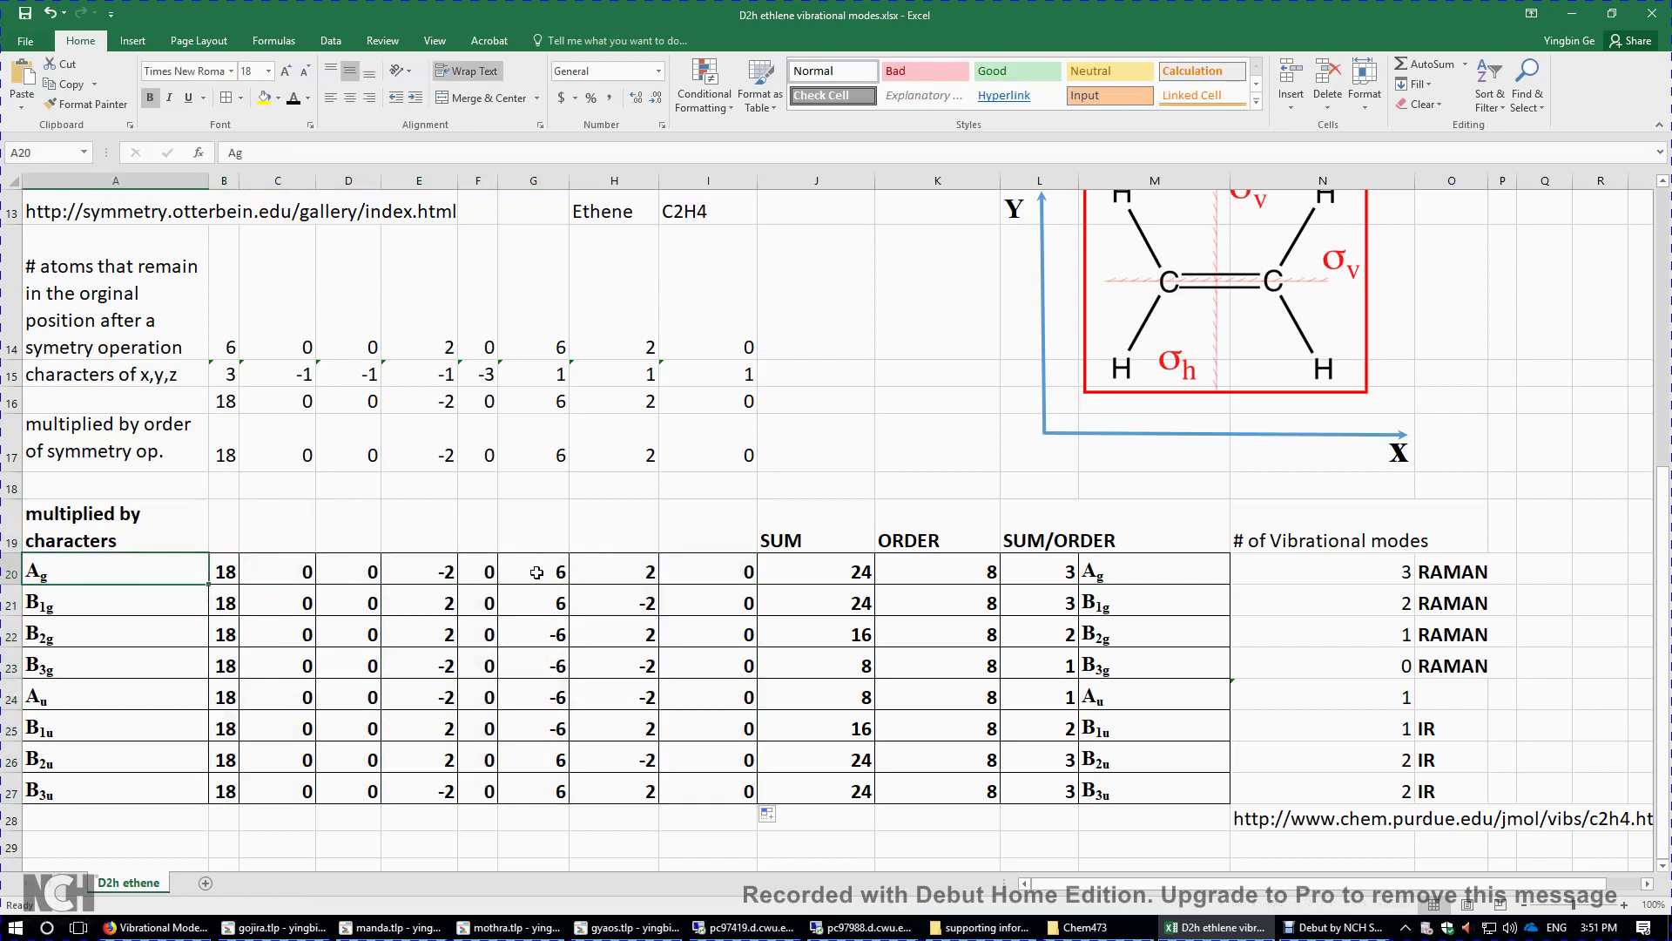
# Fill =SUM(B20:I20) from J20 down to J27, giving totals 24, 24, 16, 8, 8, 16, 24, 24.
pyautogui.doubleClick(844, 564)
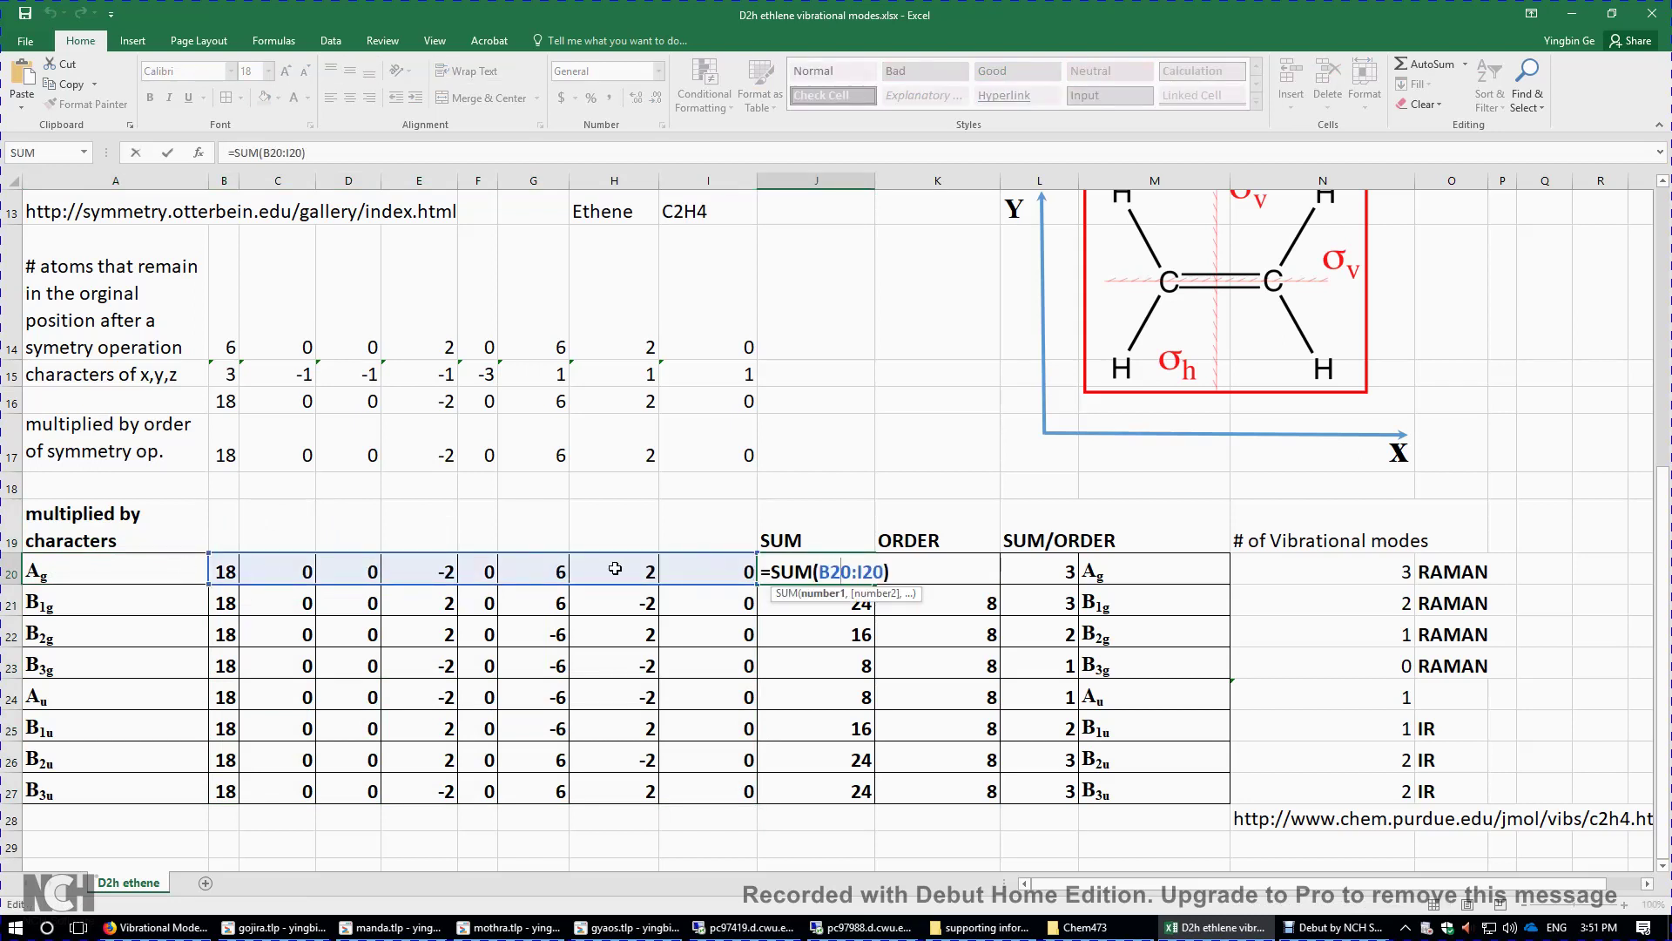
pyautogui.press('Return')
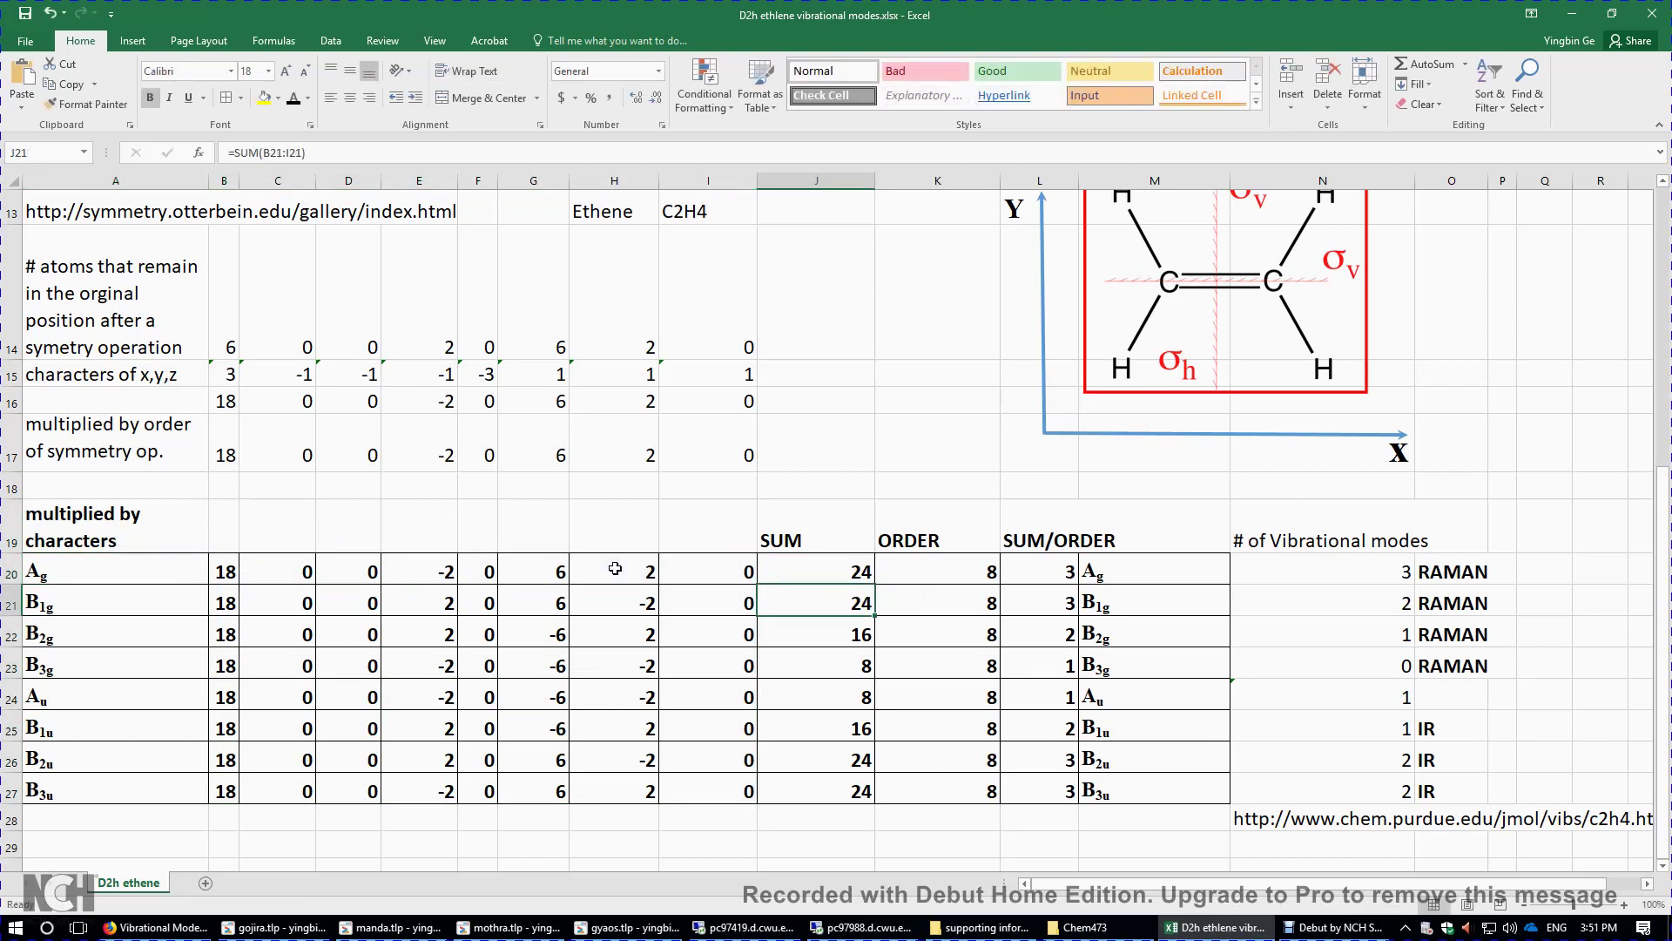
pyautogui.doubleClick(838, 599)
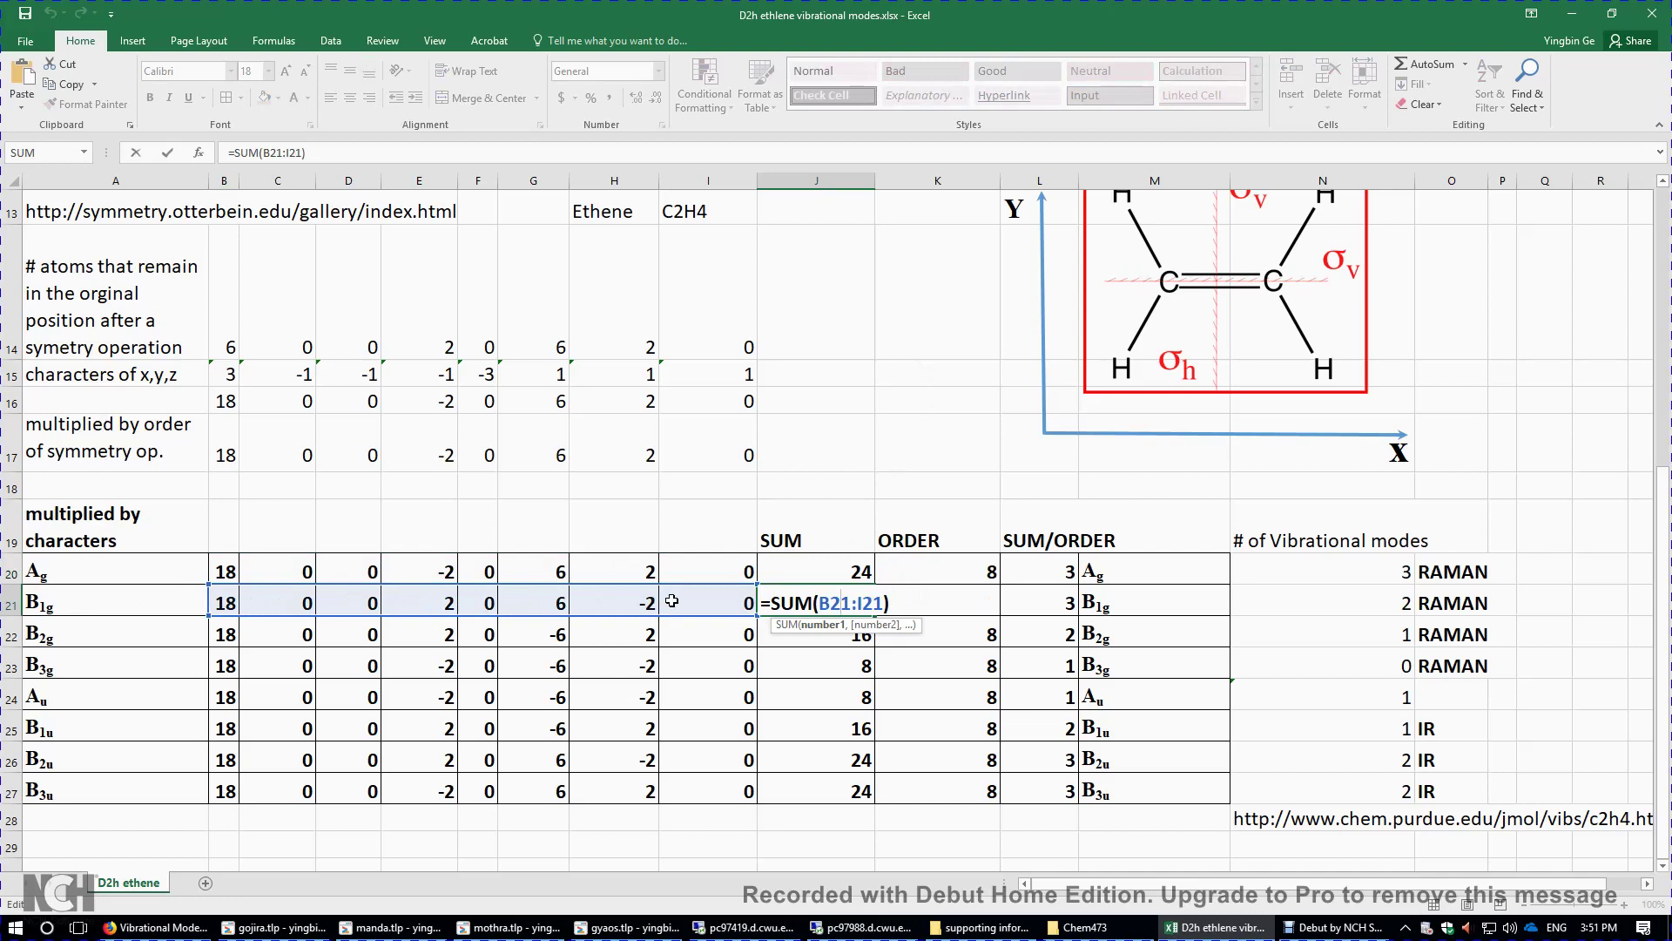
pyautogui.press('Return')
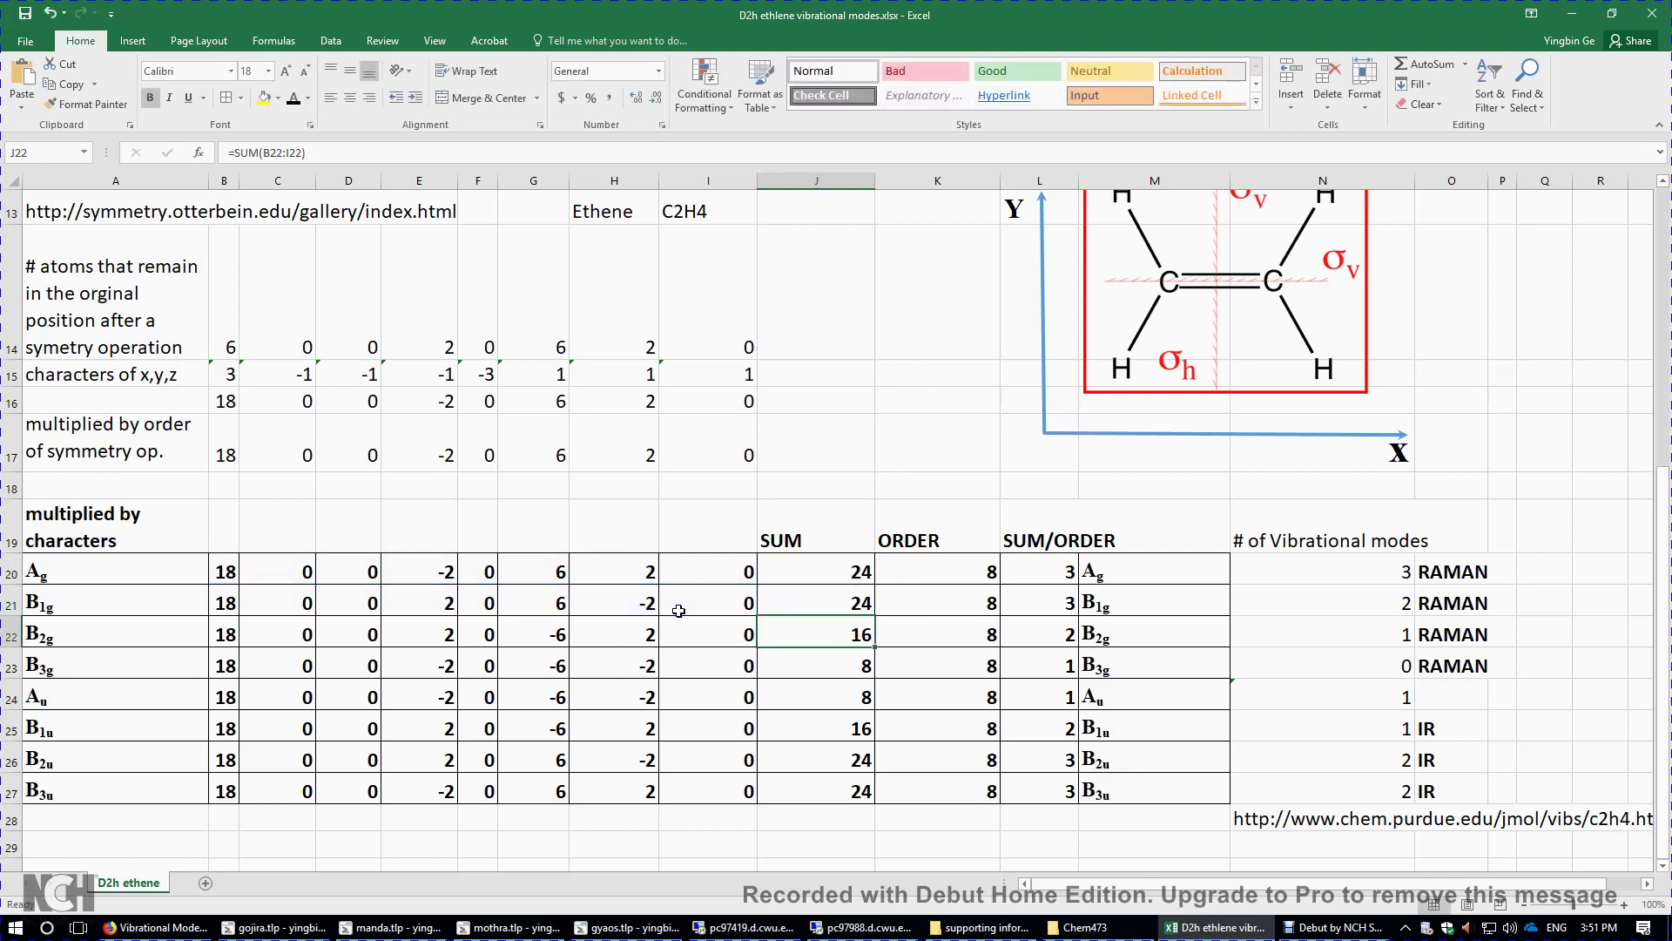
pyautogui.doubleClick(842, 636)
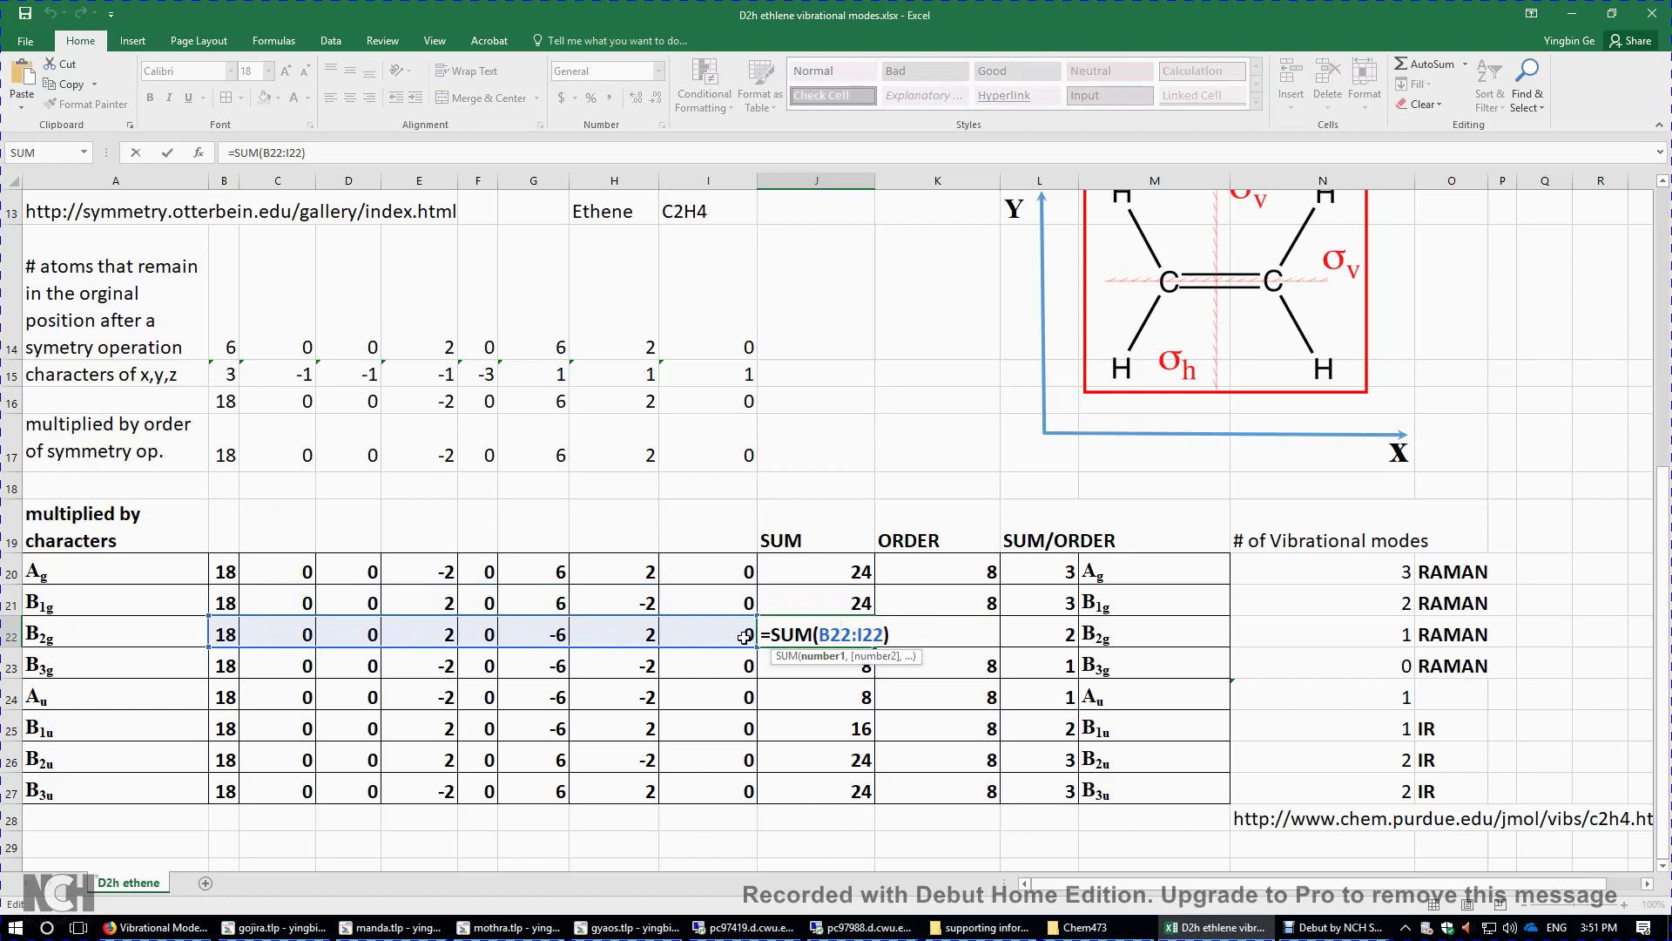
pyautogui.press('Return')
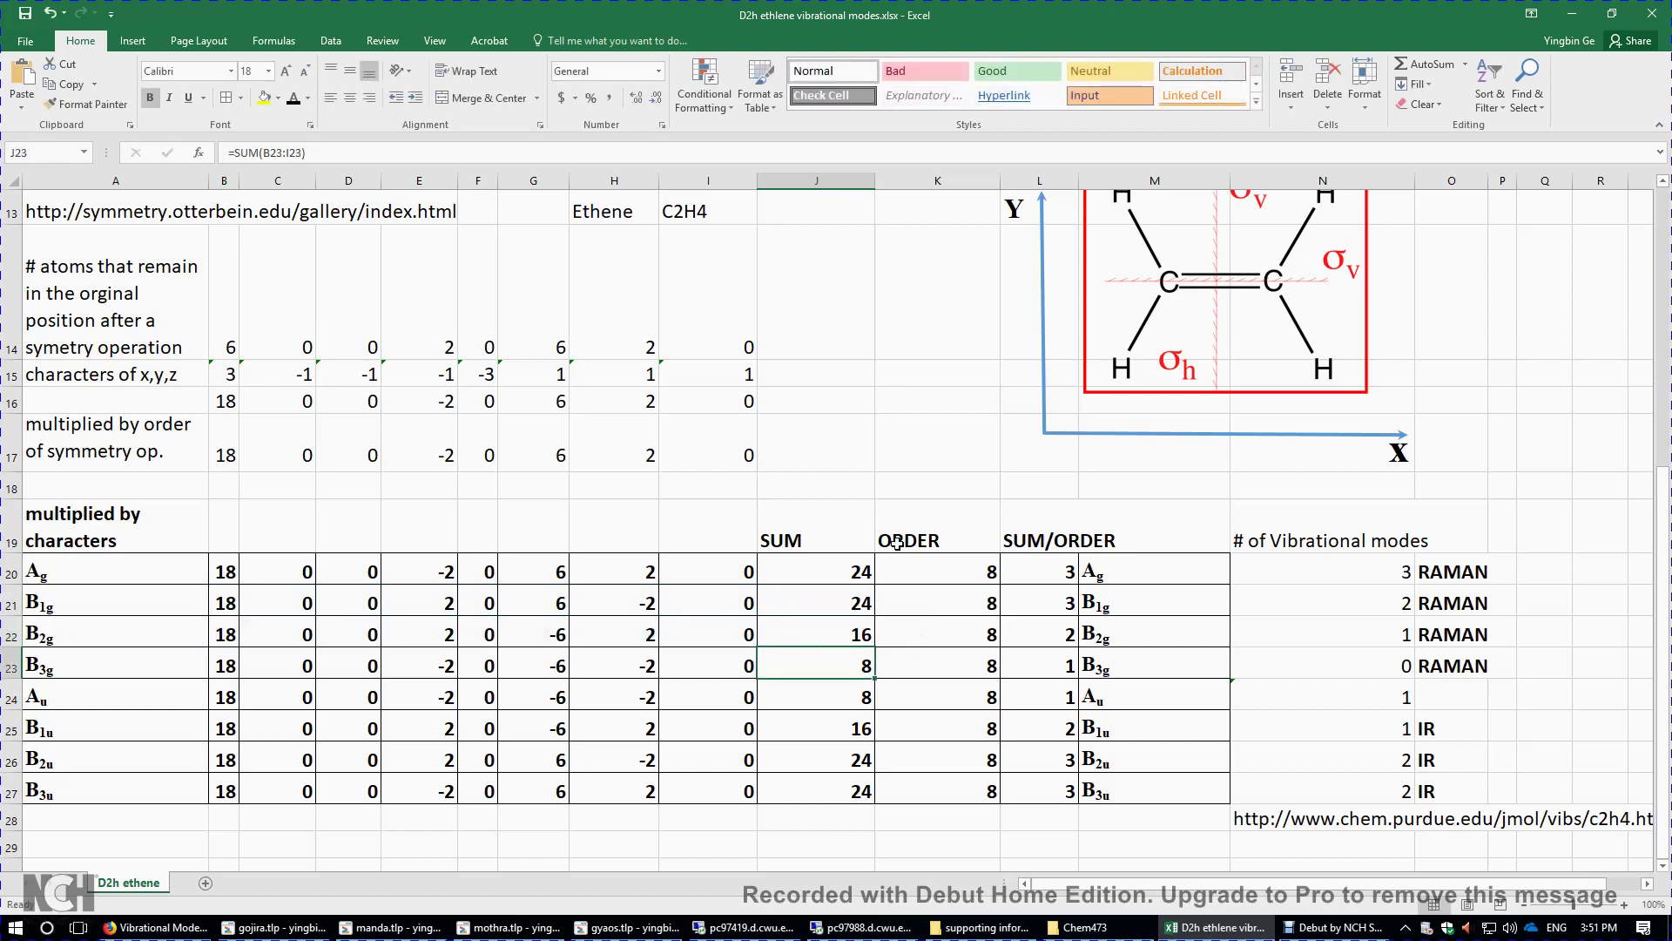
pyautogui.click(865, 573)
pyautogui.moveTo(874, 586); pyautogui.dragTo(860, 792)
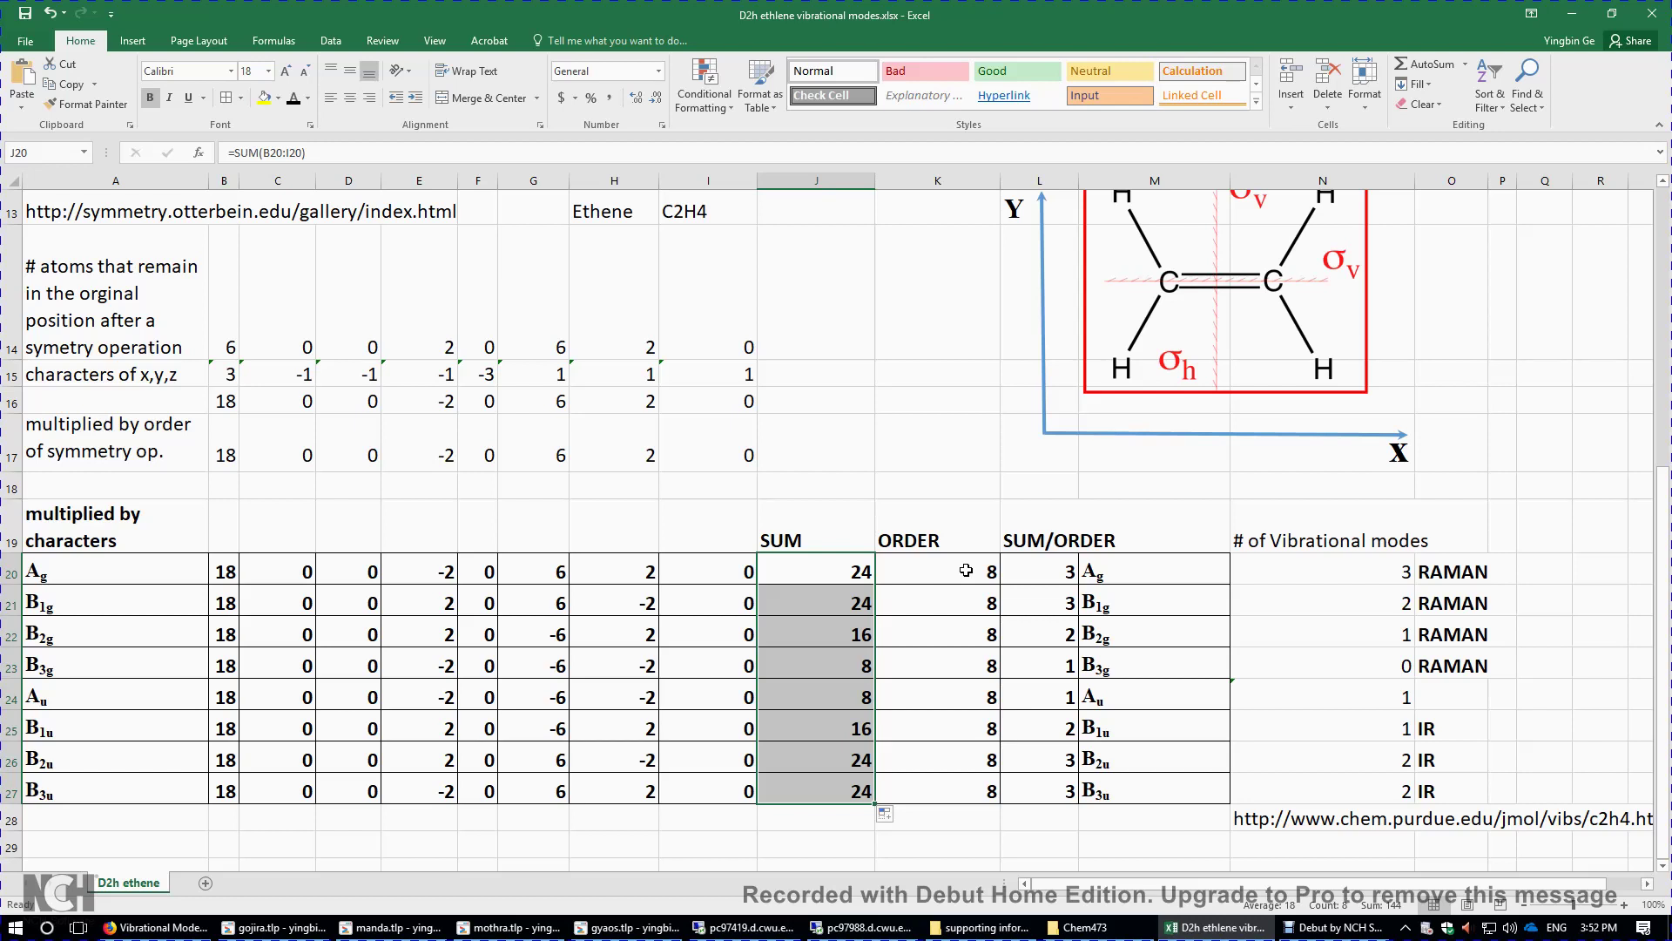
# Fill =J20/K20 from L20 down to L27, giving 3, 3, 2, 1, 1, 2, 3, 3.
pyautogui.click(1058, 570)
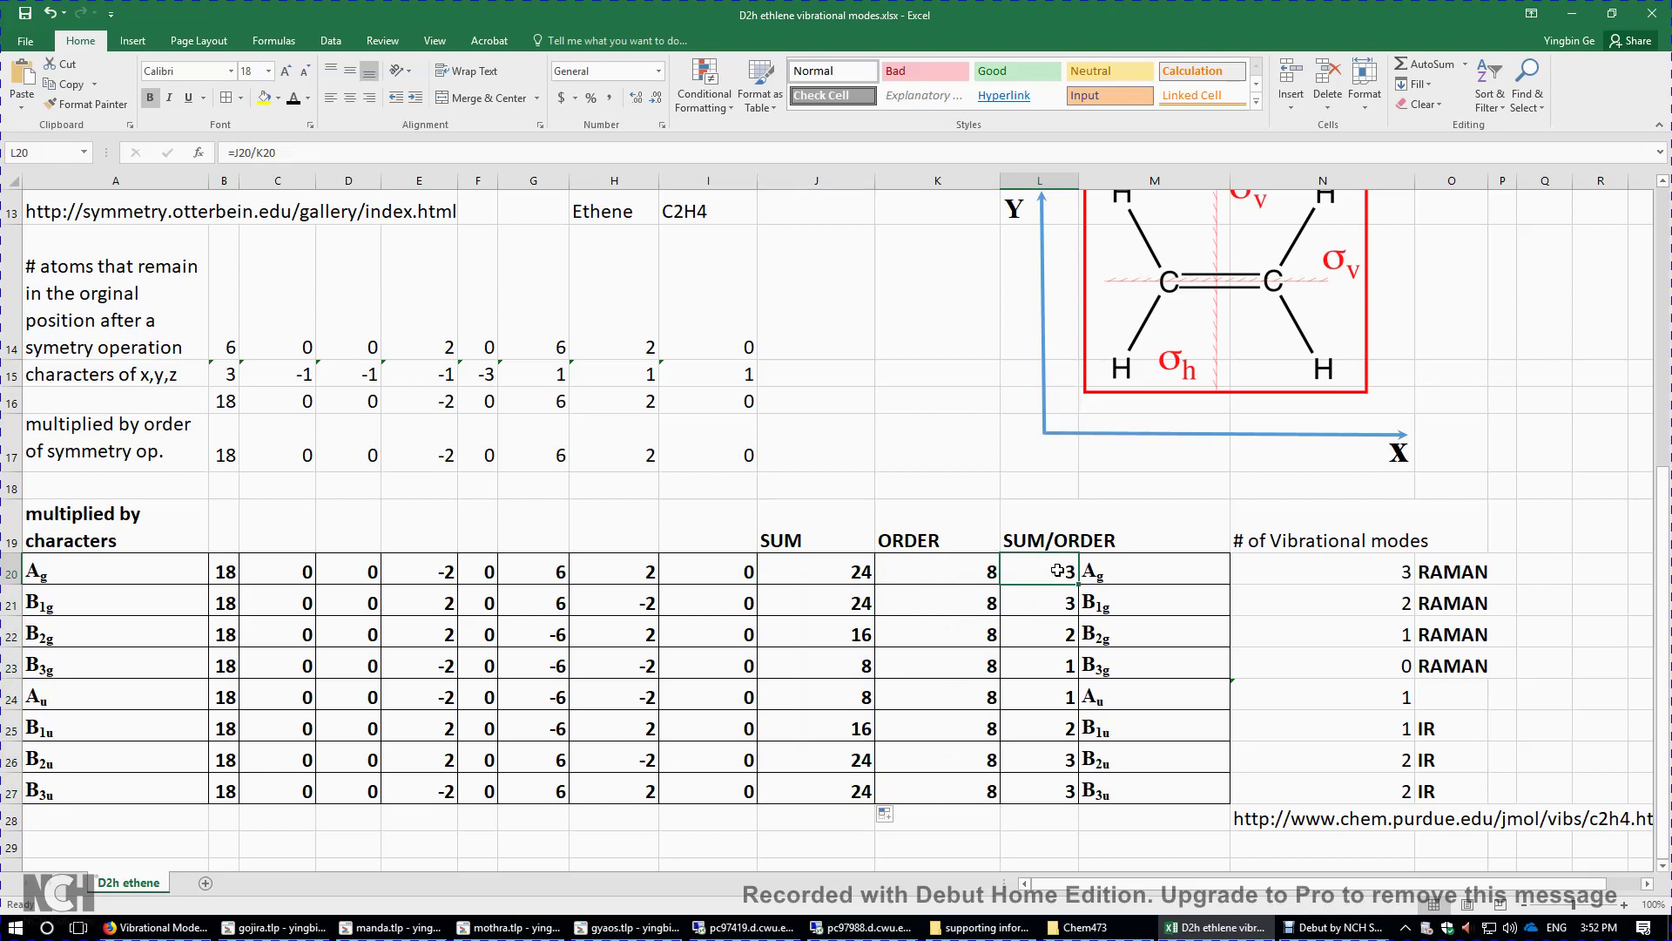
pyautogui.doubleClick(1052, 568)
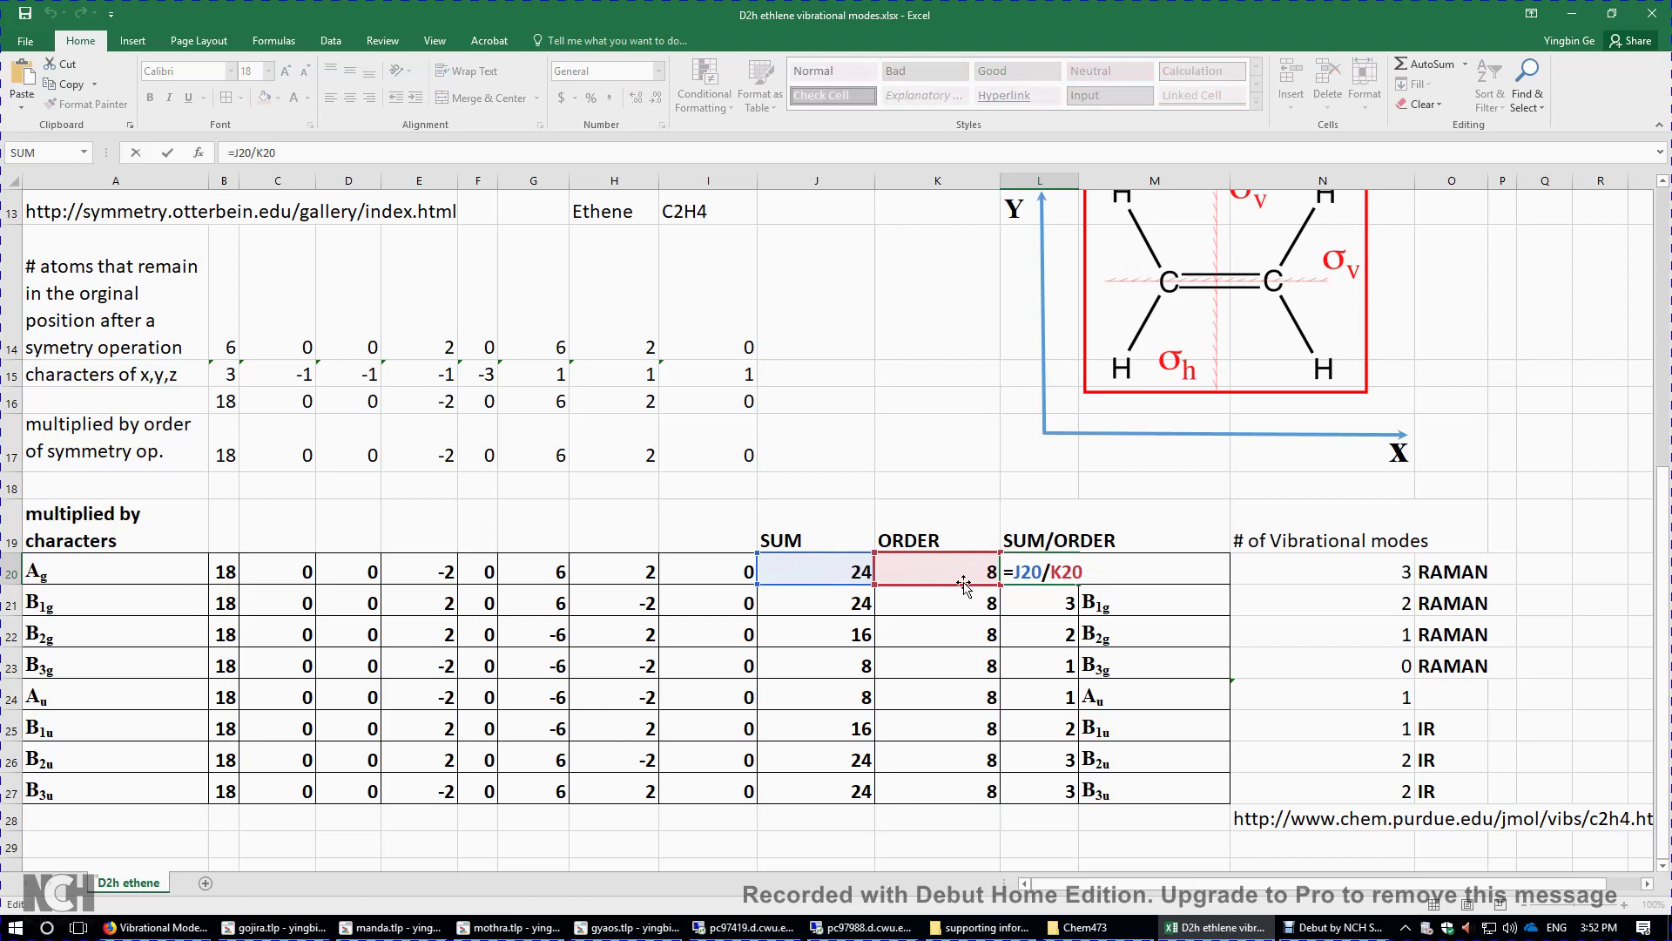
pyautogui.press('Return')
pyautogui.click(1072, 575)
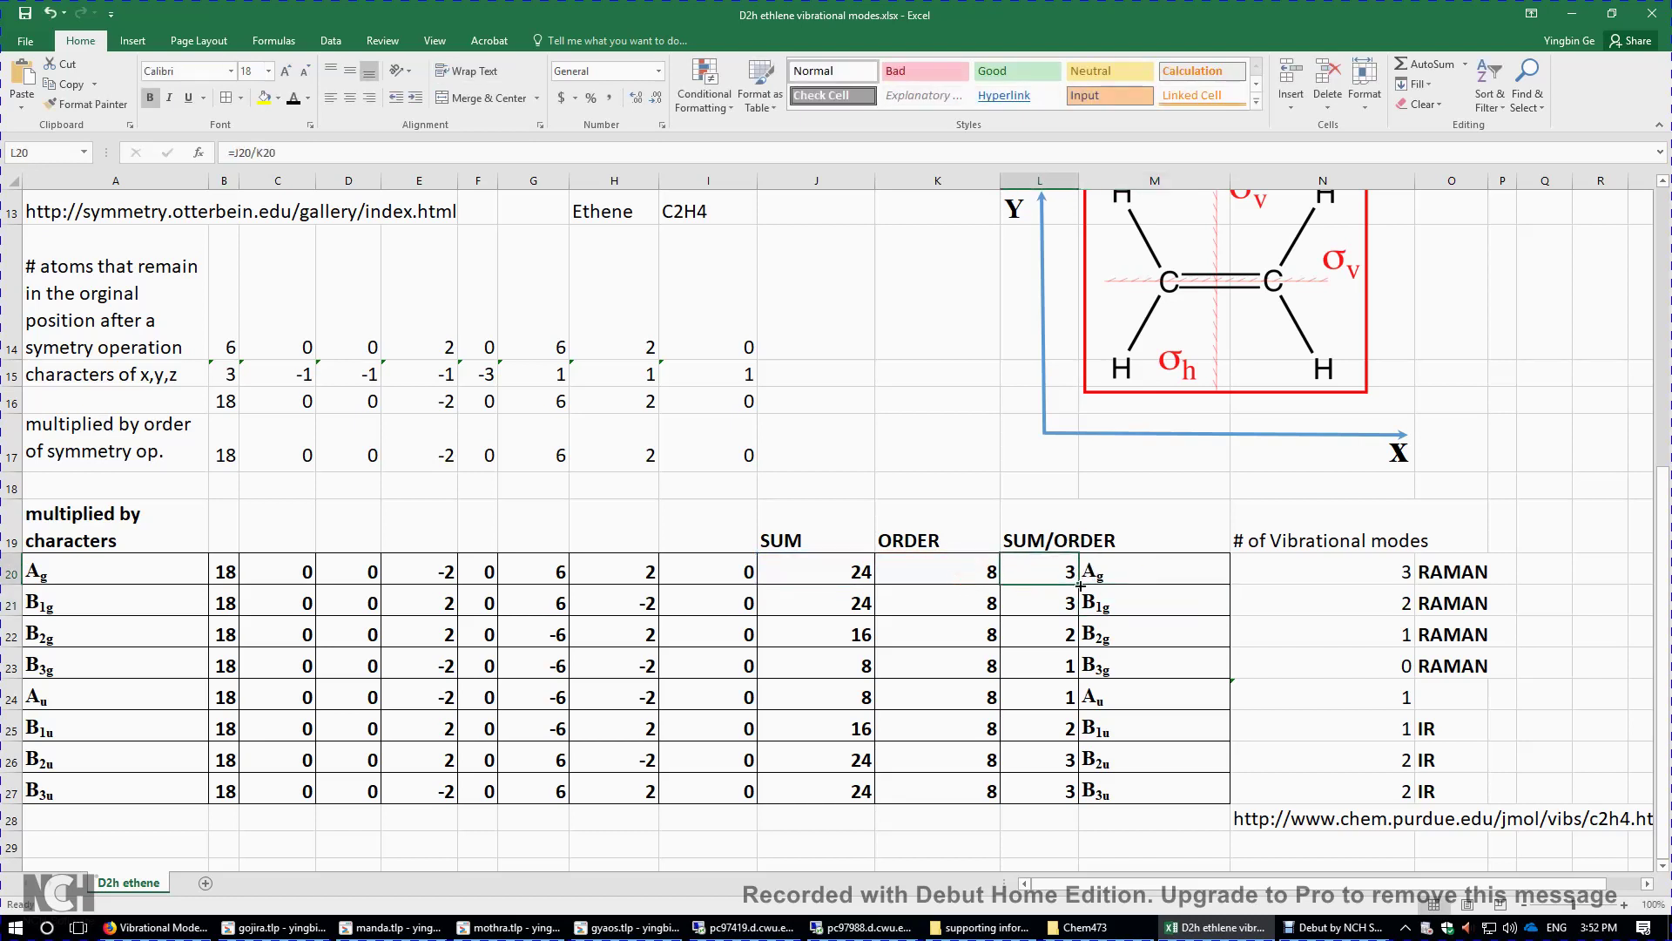
pyautogui.moveTo(1080, 586); pyautogui.dragTo(1050, 790)
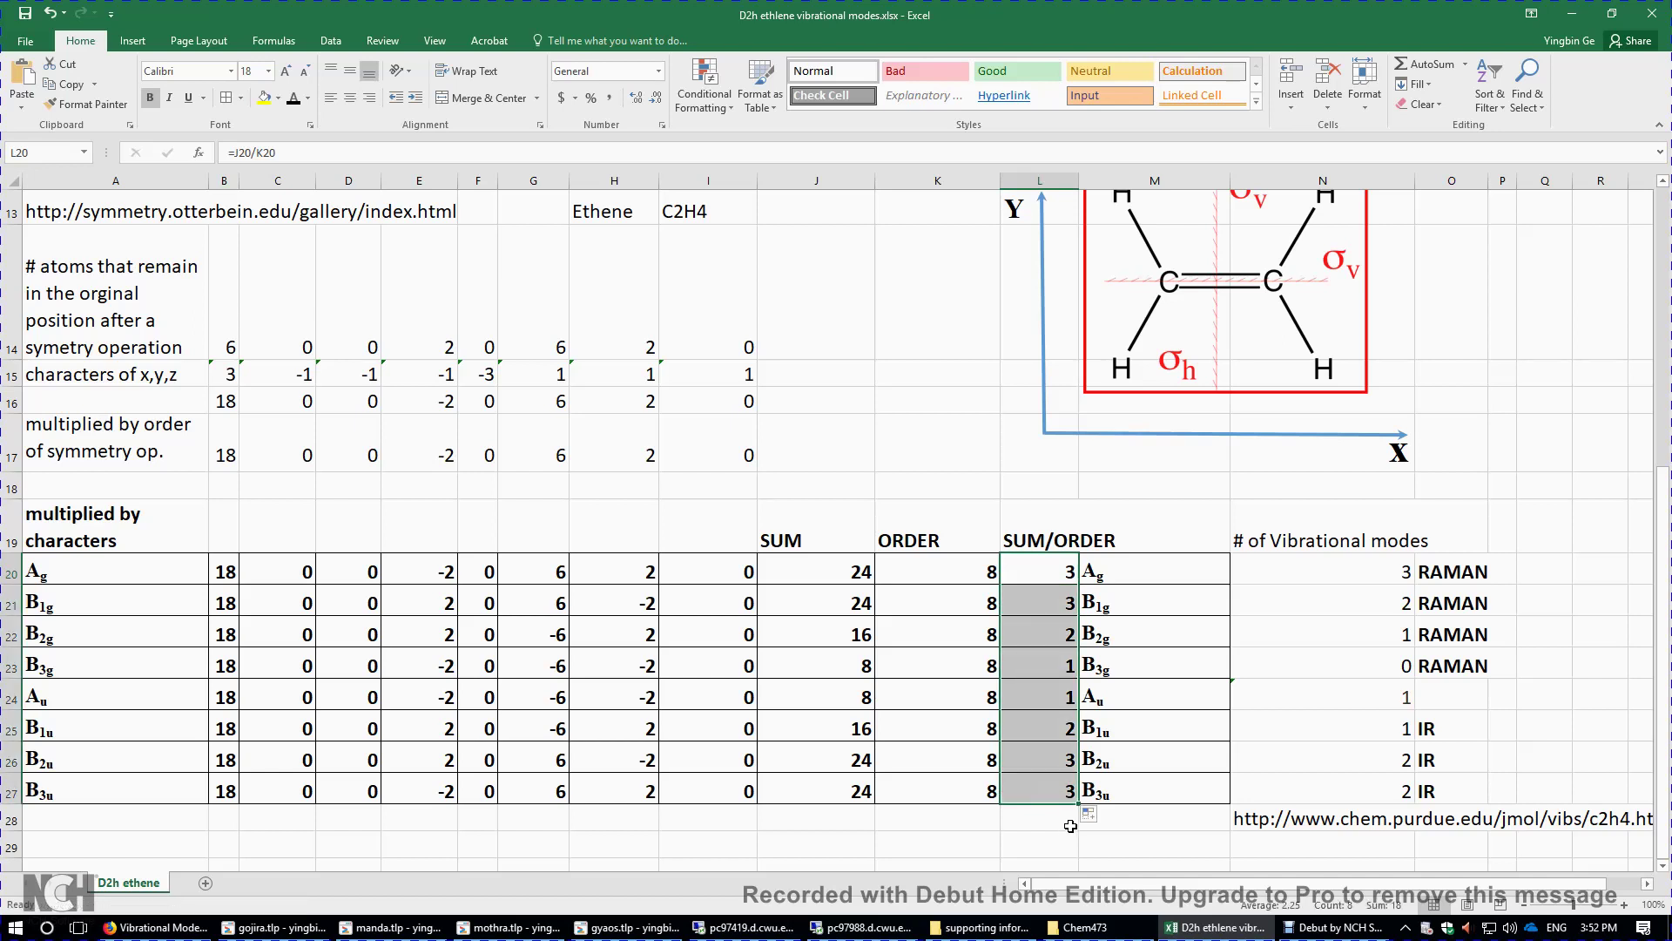
pyautogui.click(962, 815)
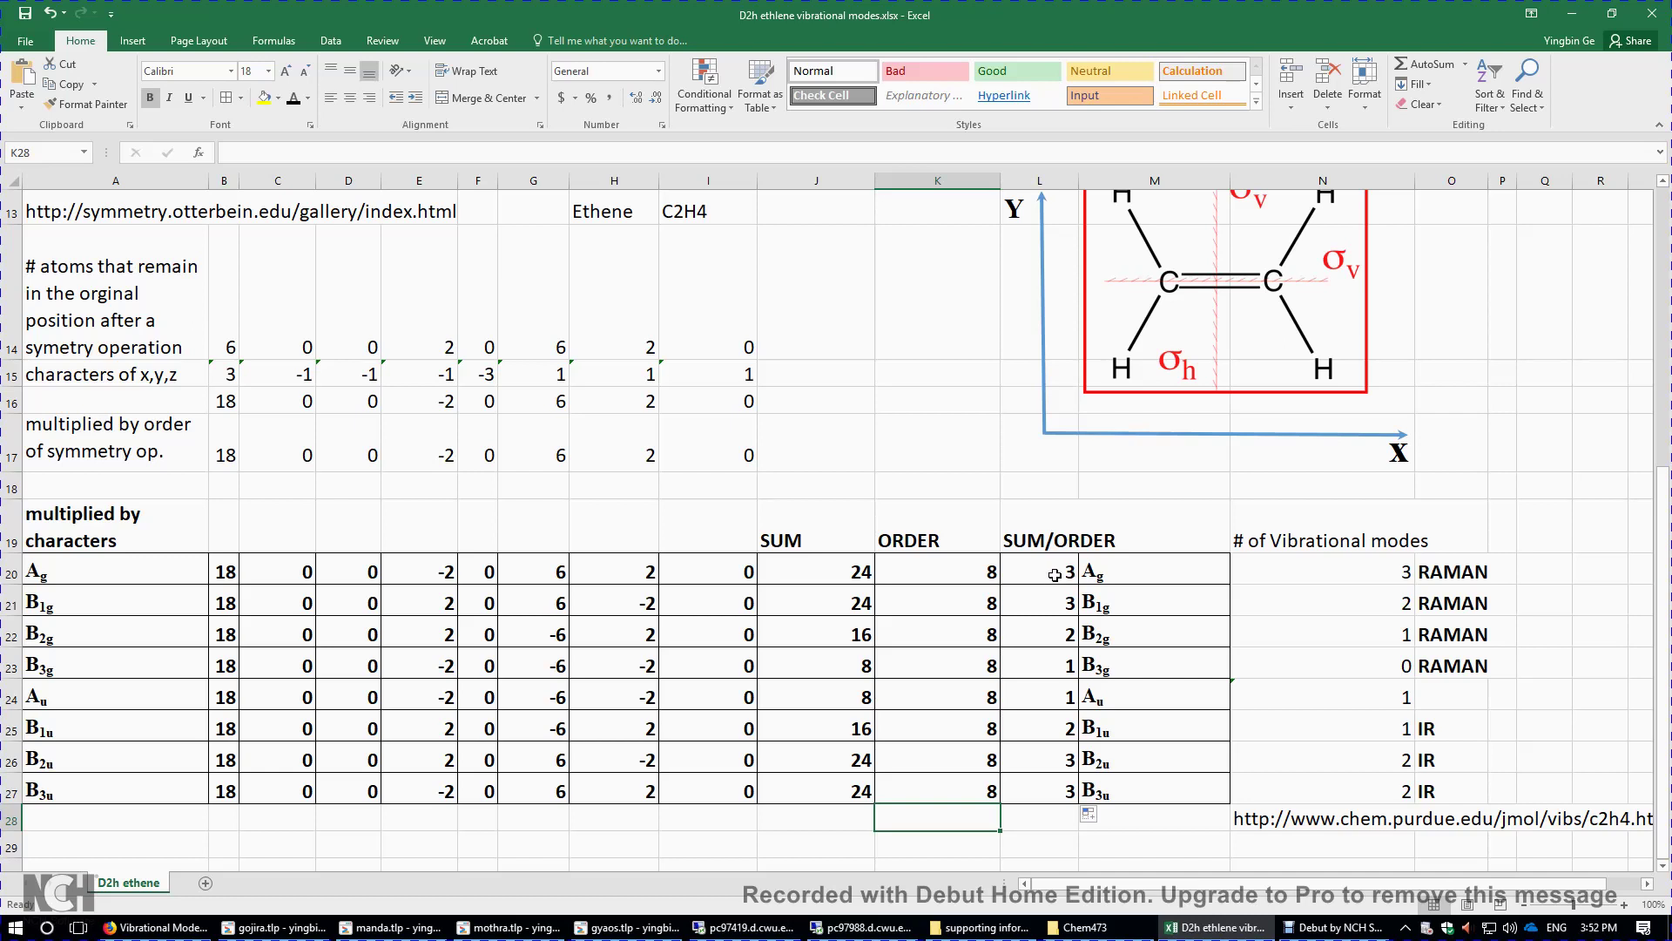
pyautogui.moveTo(1054, 575); pyautogui.dragTo(1113, 696)
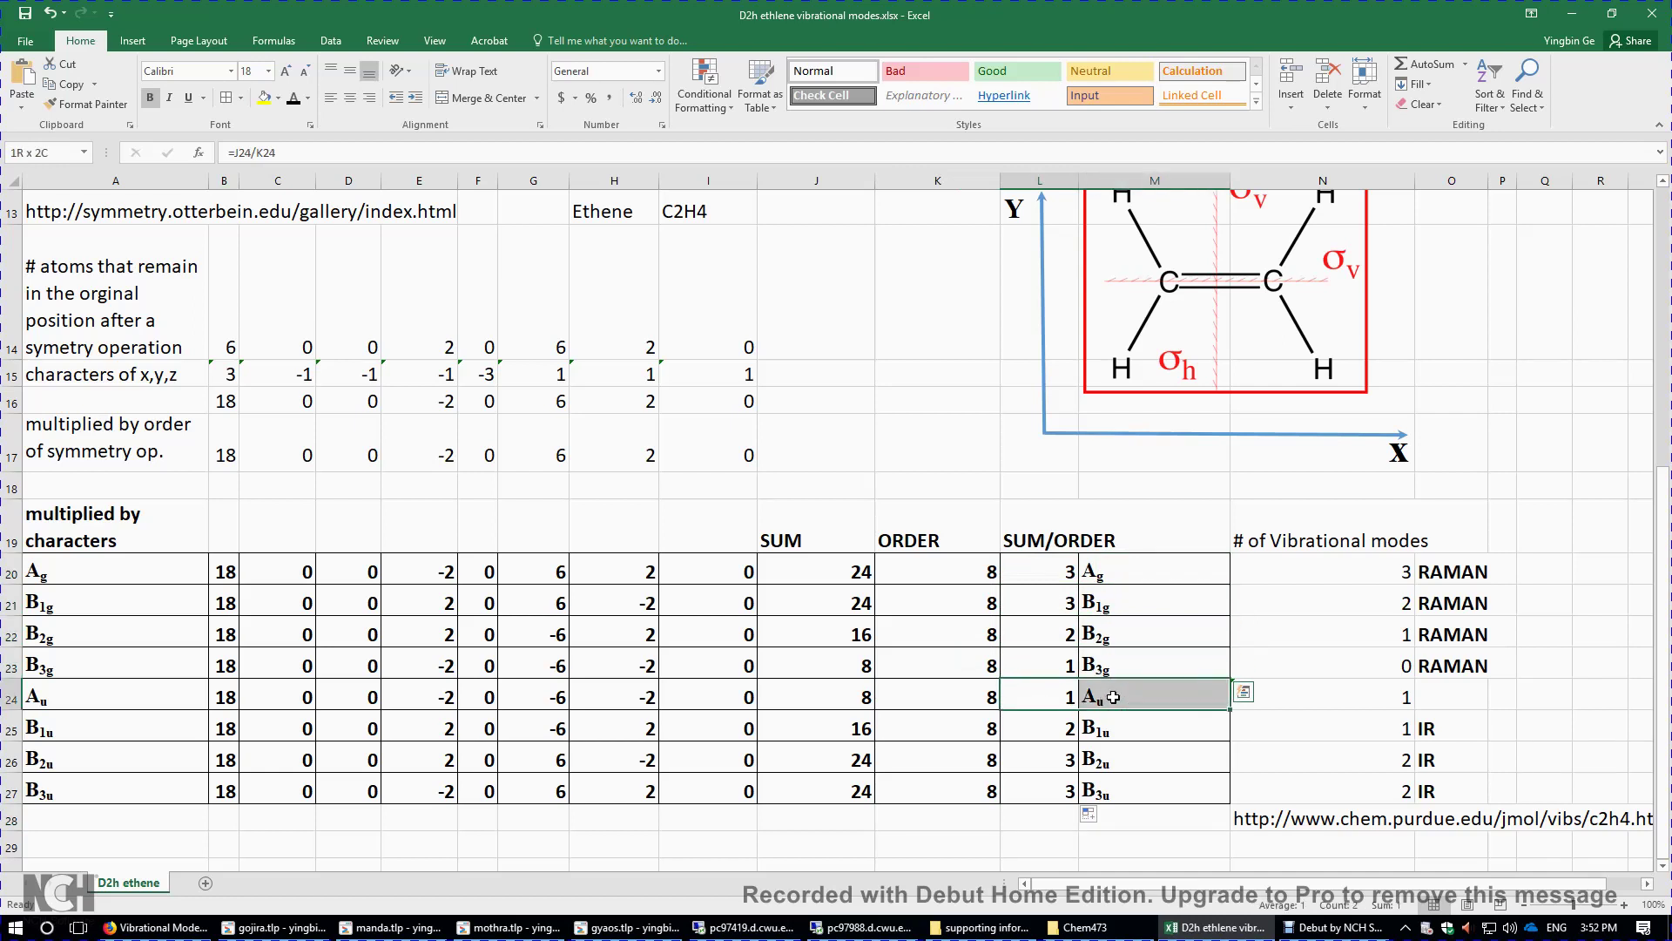
pyautogui.moveTo(1031, 731)
pyautogui.mouseDown()
pyautogui.moveTo(1153, 732)
pyautogui.moveTo(1115, 762)
pyautogui.moveTo(1124, 792)
pyautogui.mouseUp()
pyautogui.click(1049, 792)
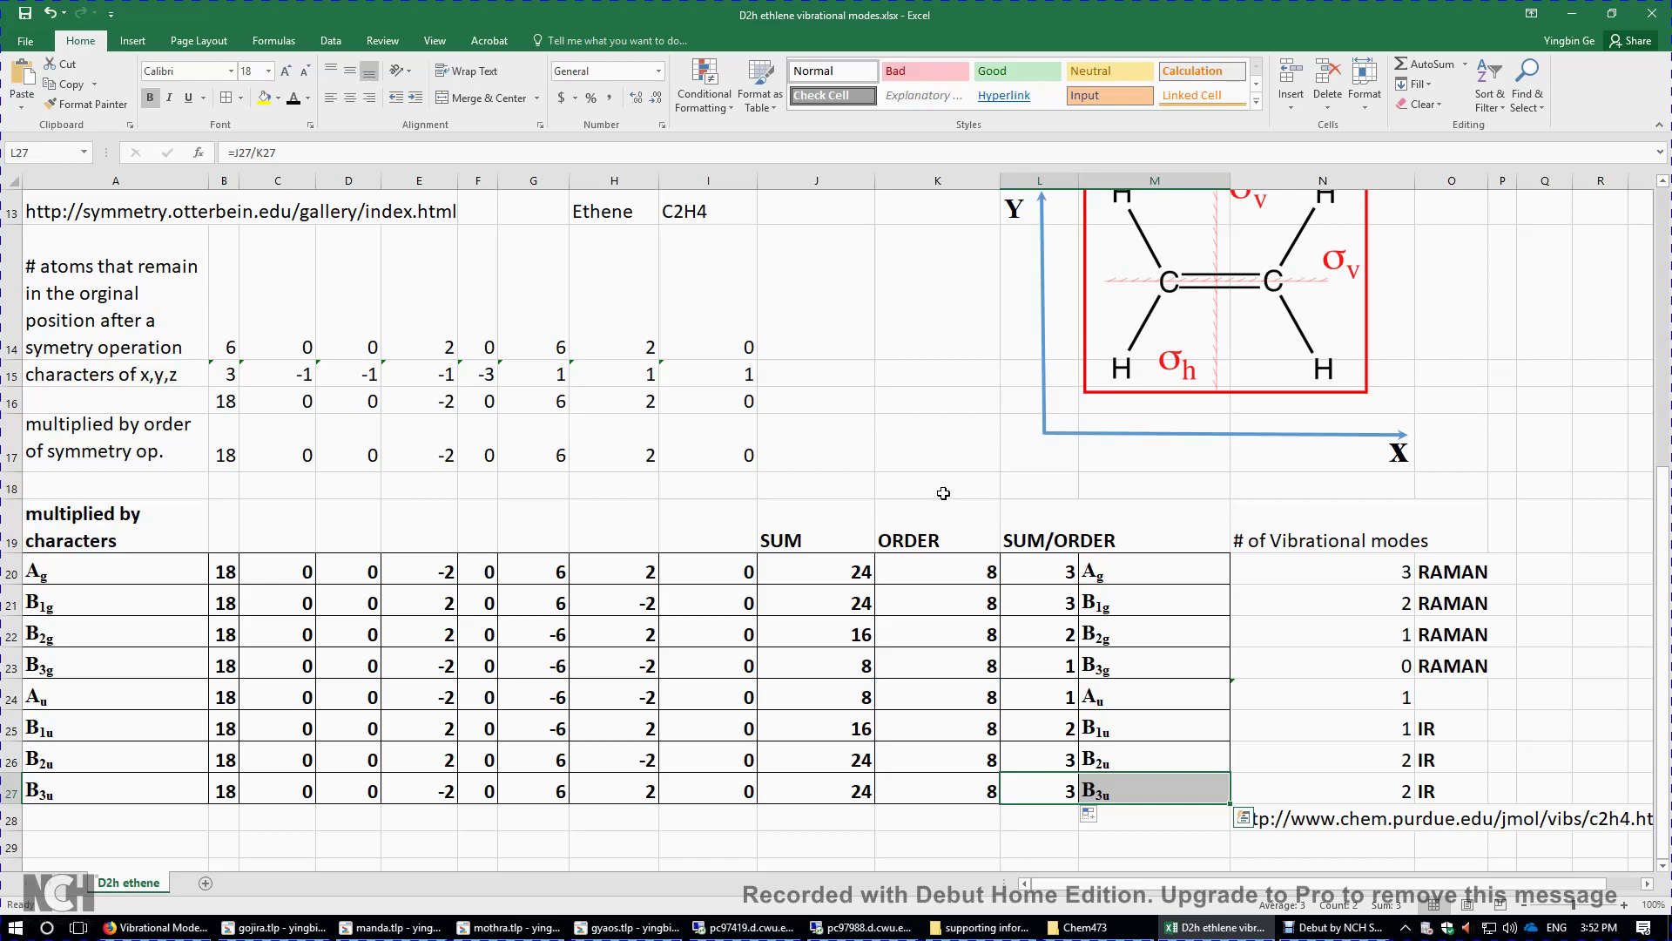
pyautogui.scroll(4, 943, 493)
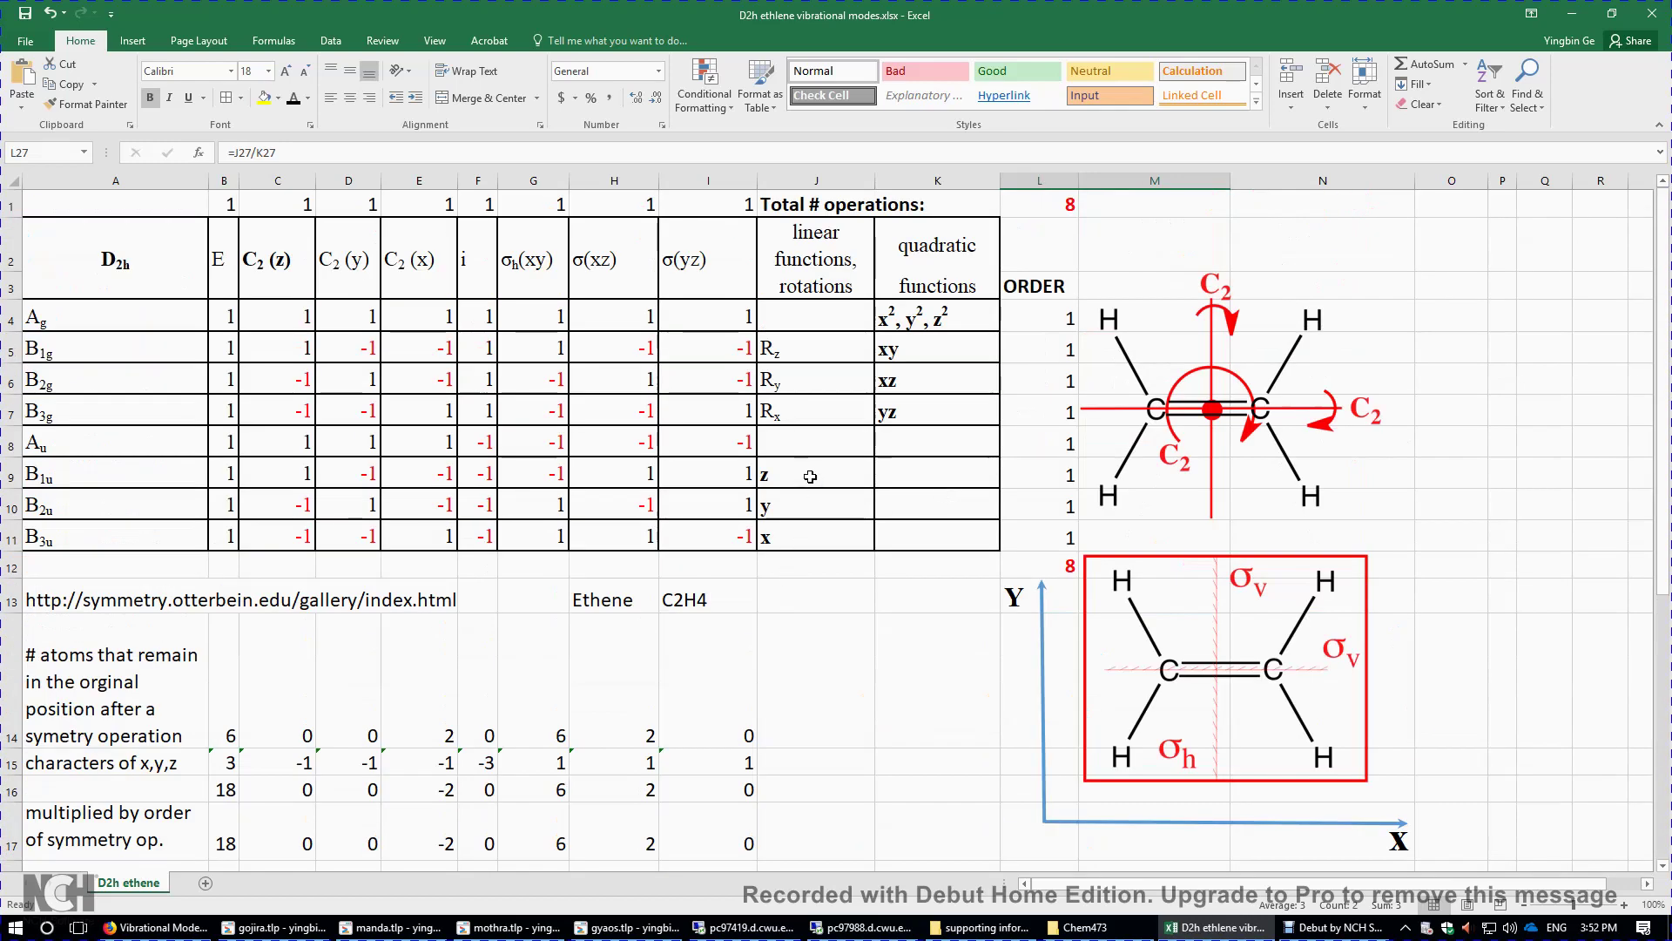
pyautogui.moveTo(810, 476); pyautogui.dragTo(784, 539)
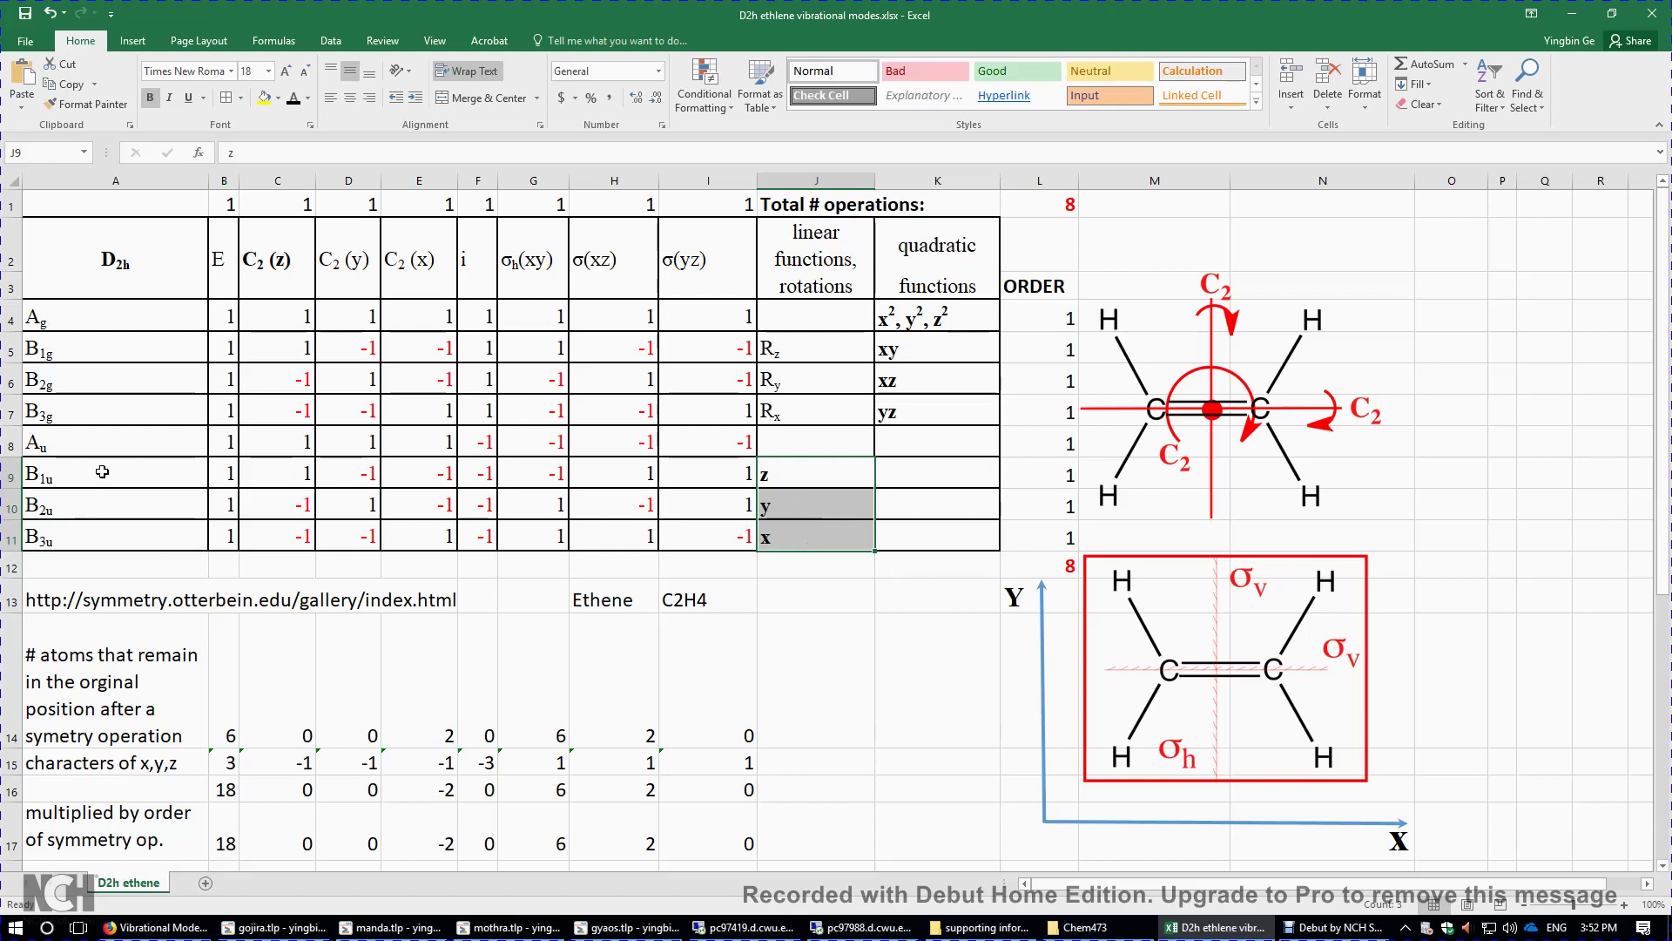
pyautogui.click(804, 412)
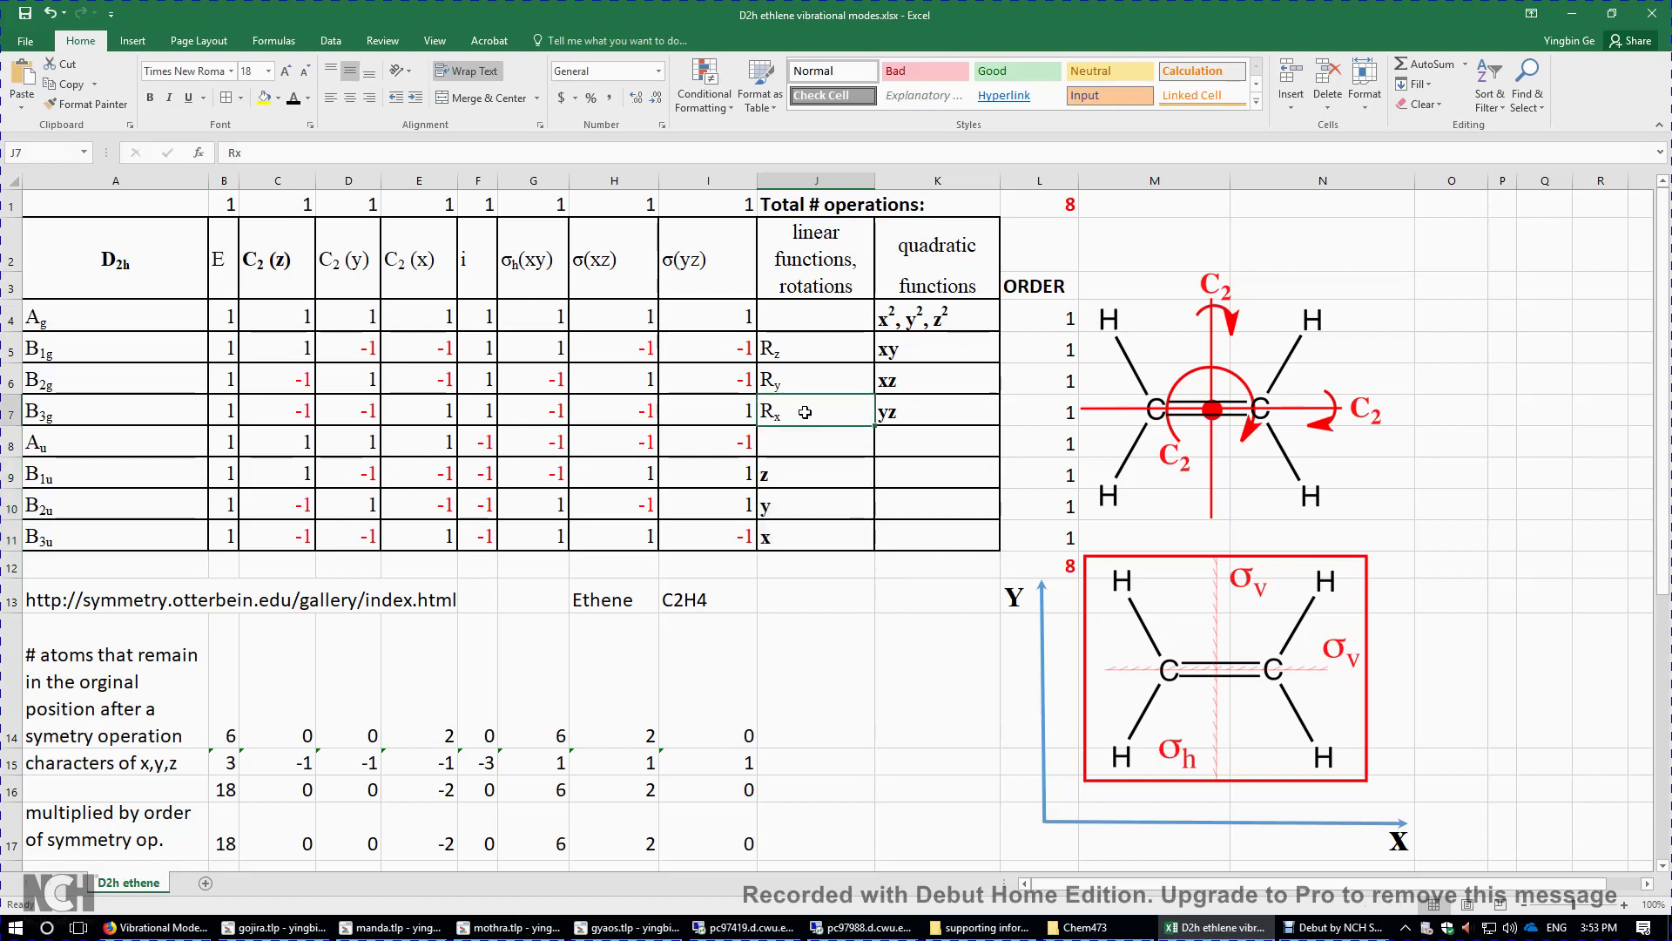
pyautogui.click(144, 415)
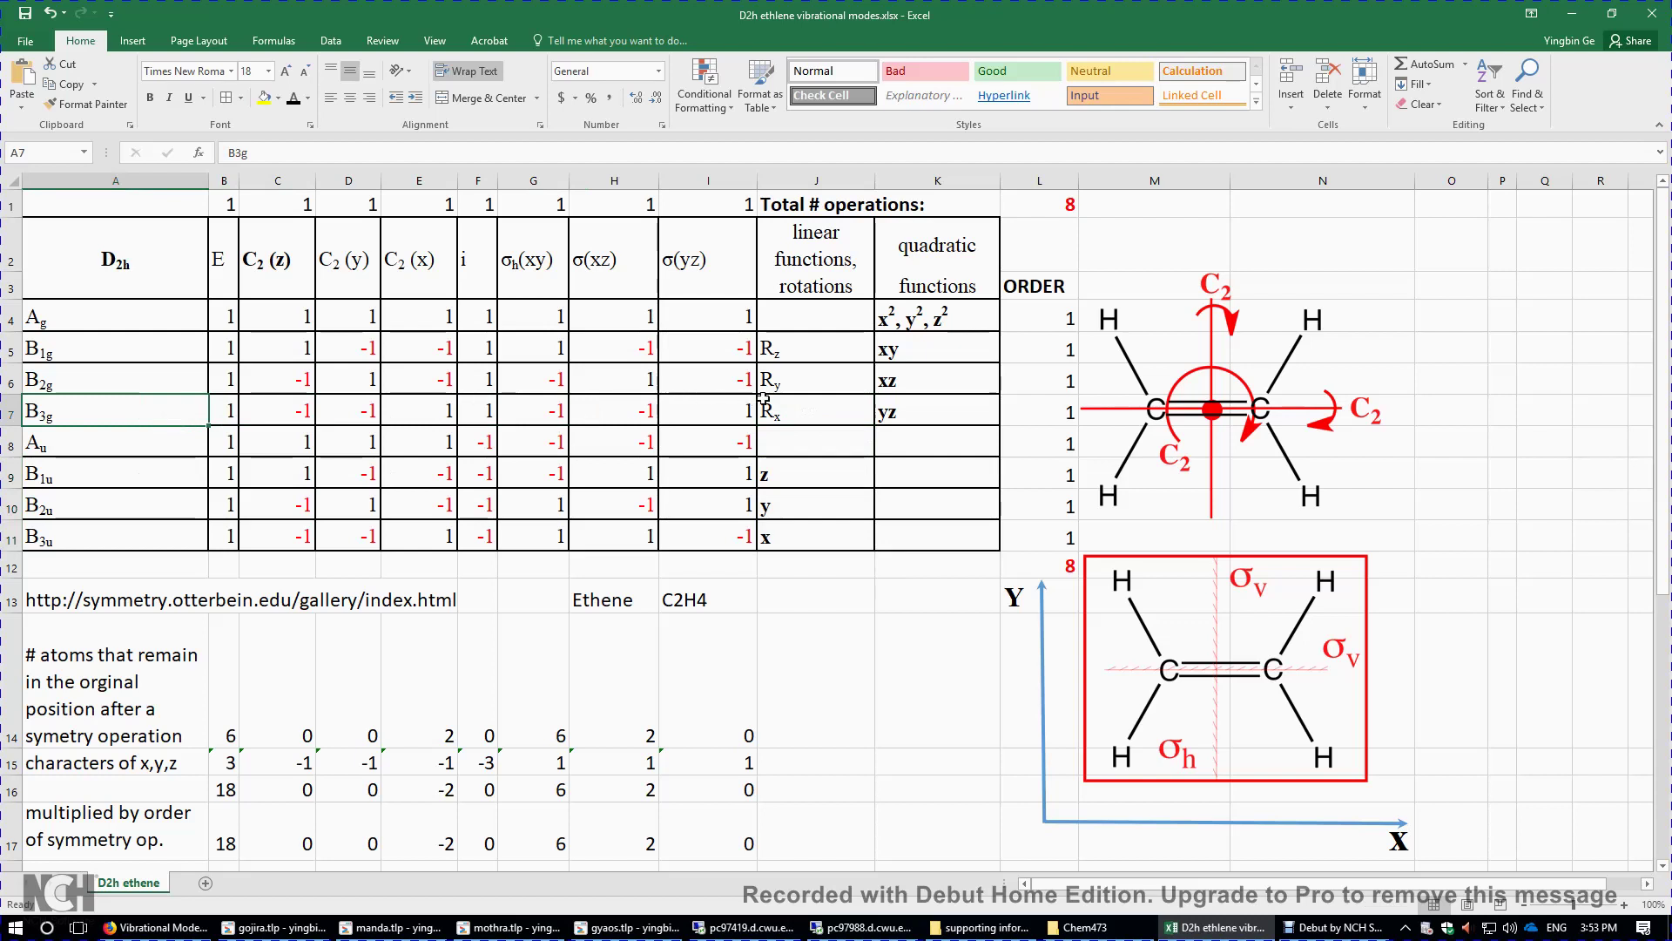
pyautogui.click(792, 375)
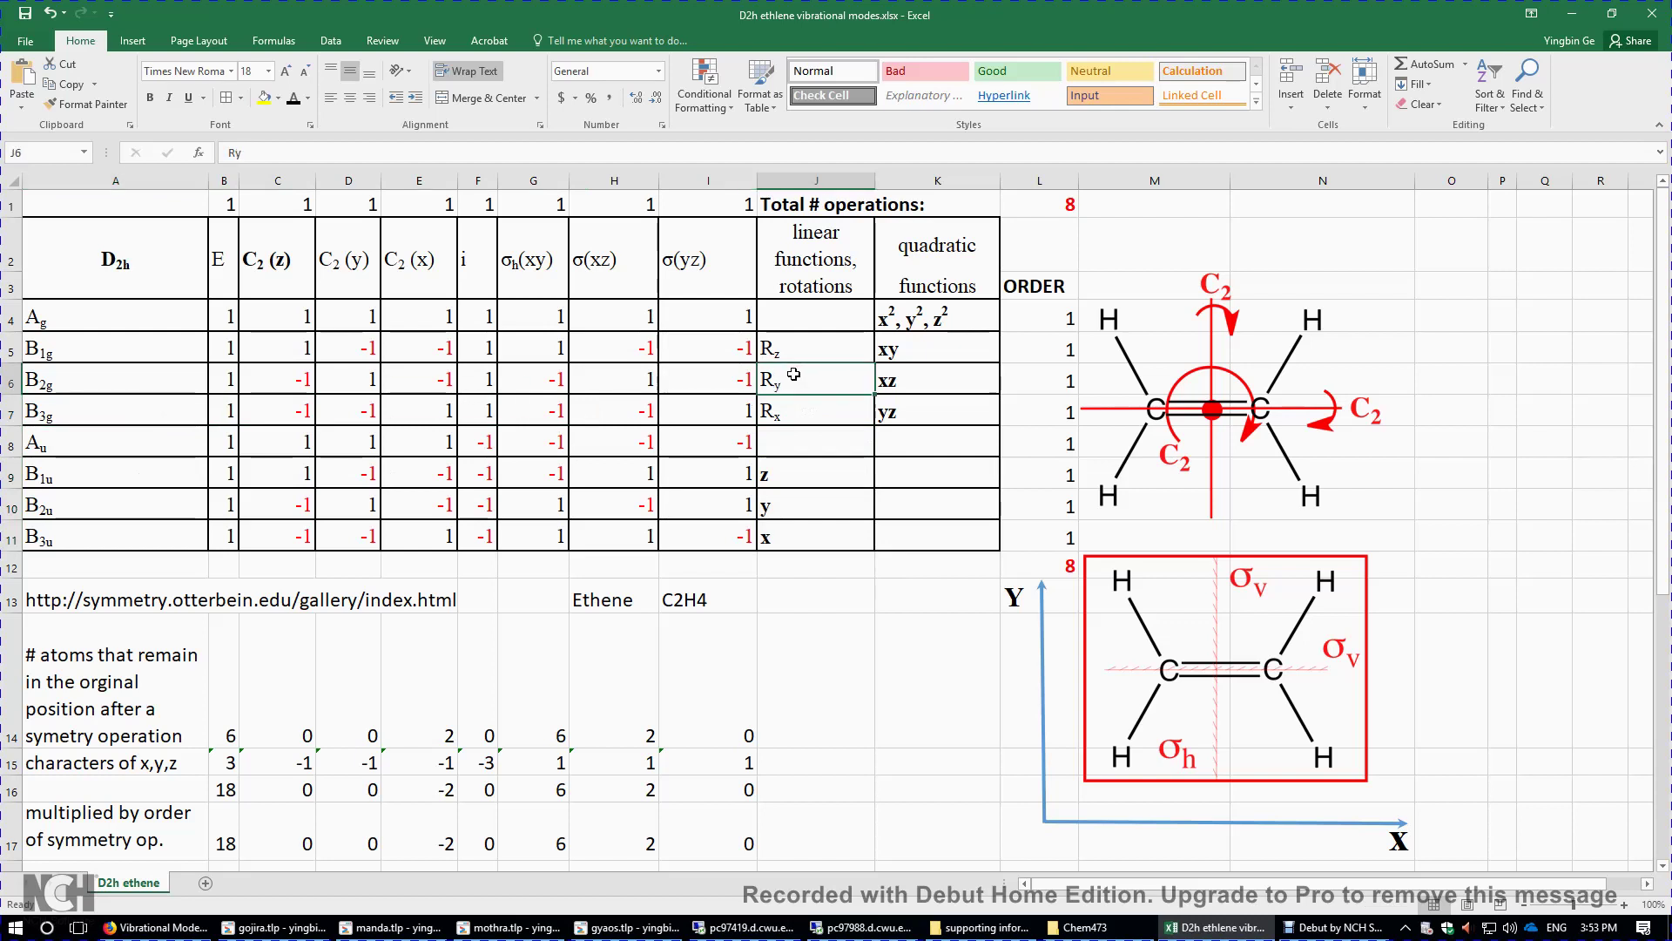
pyautogui.click(148, 385)
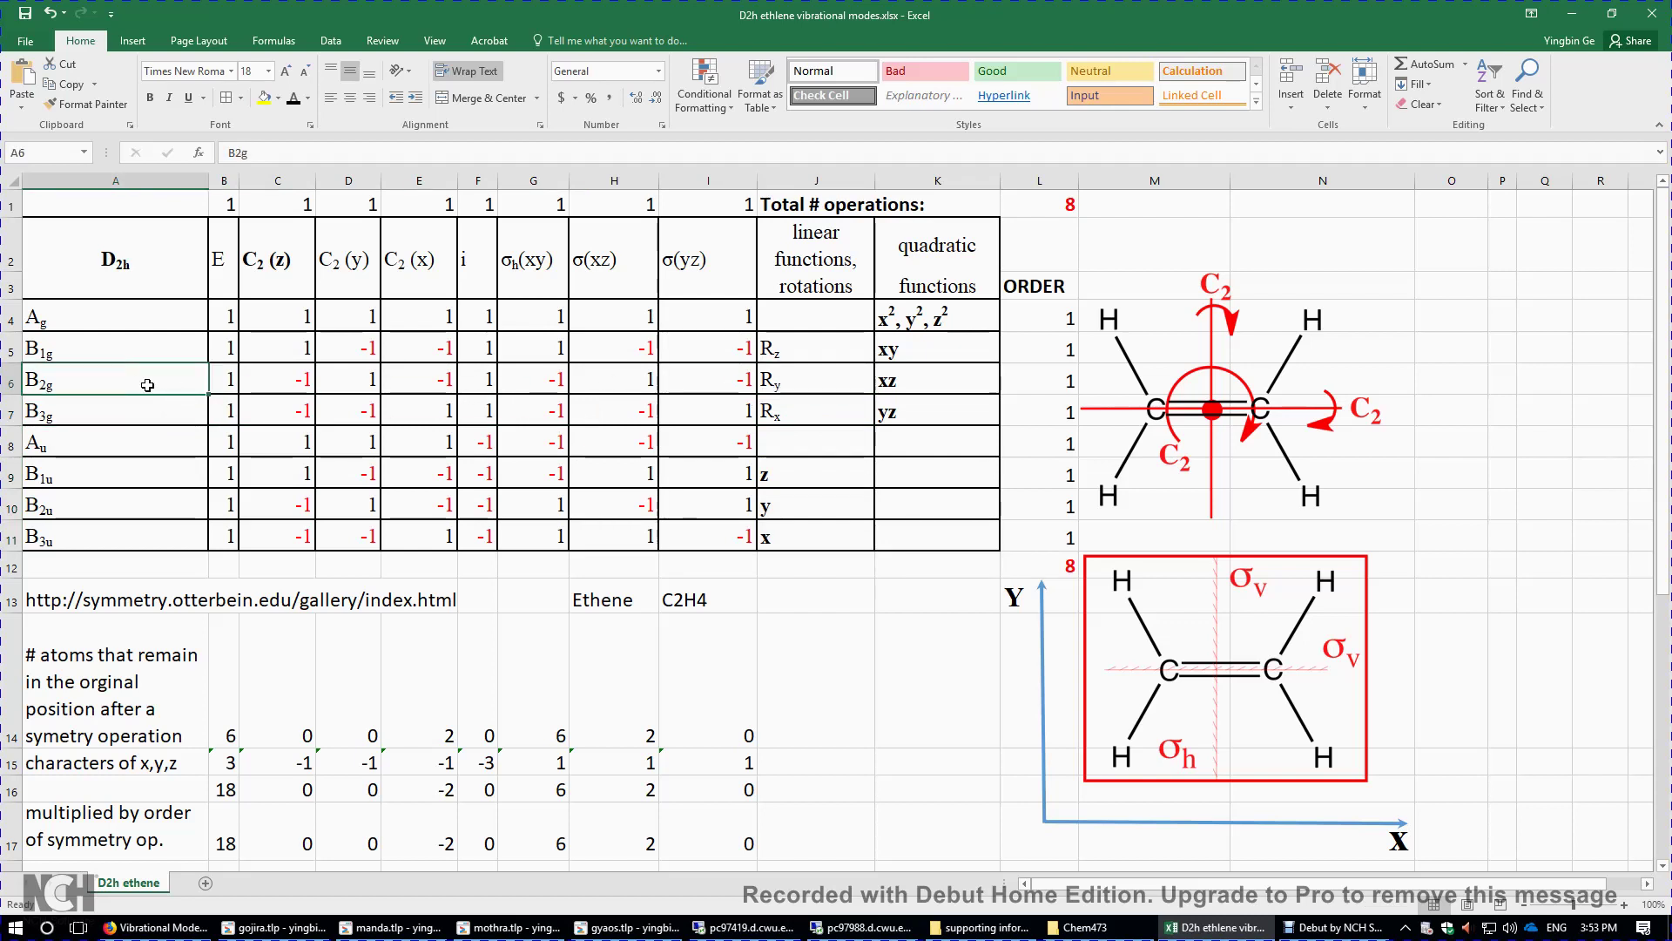
pyautogui.click(791, 353)
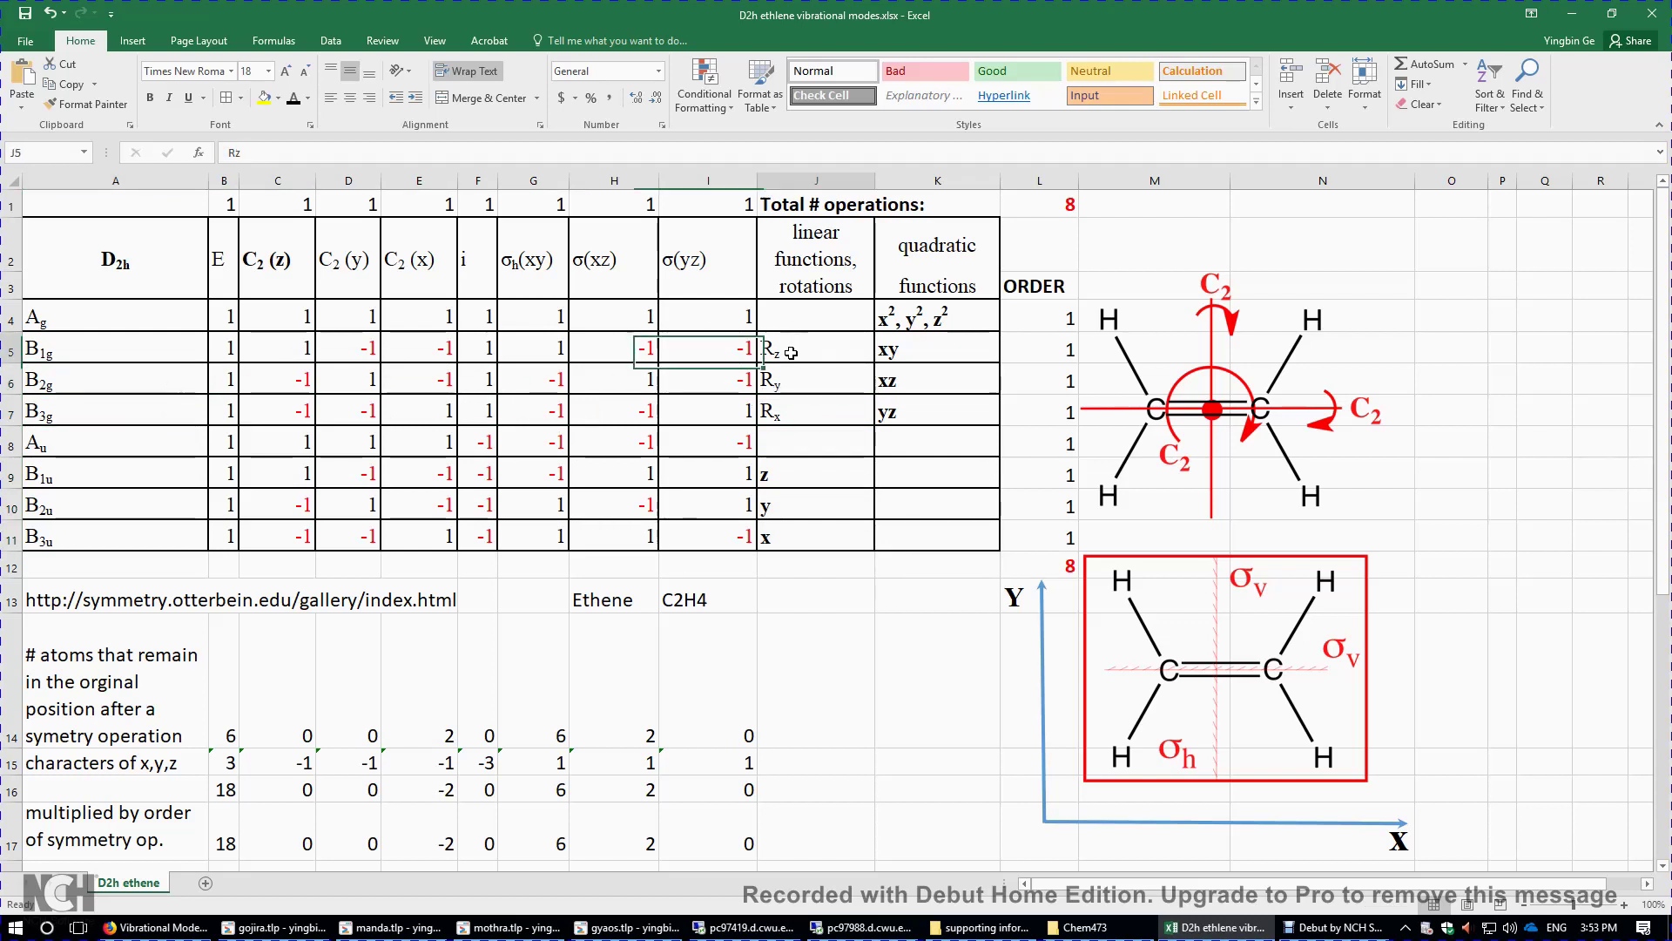
pyautogui.click(115, 355)
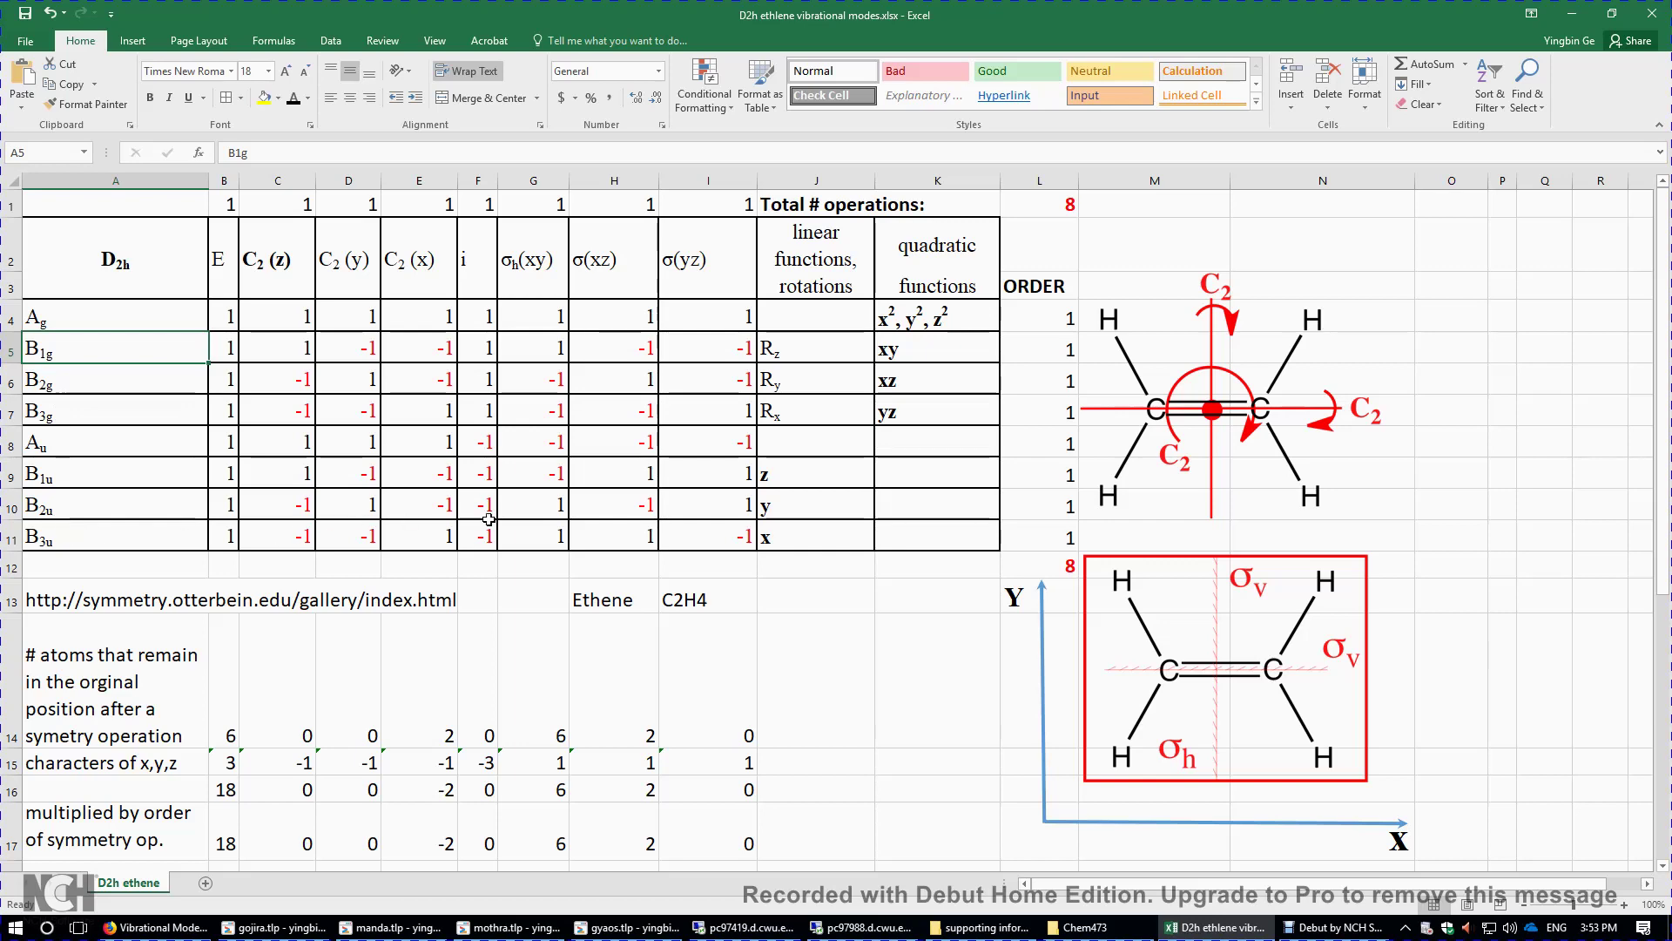
# Confirm the Ag vibrational mode count formula =L20 in N20.
pyautogui.scroll(-2, 523, 499)
pyautogui.scroll(-2, 554, 502)
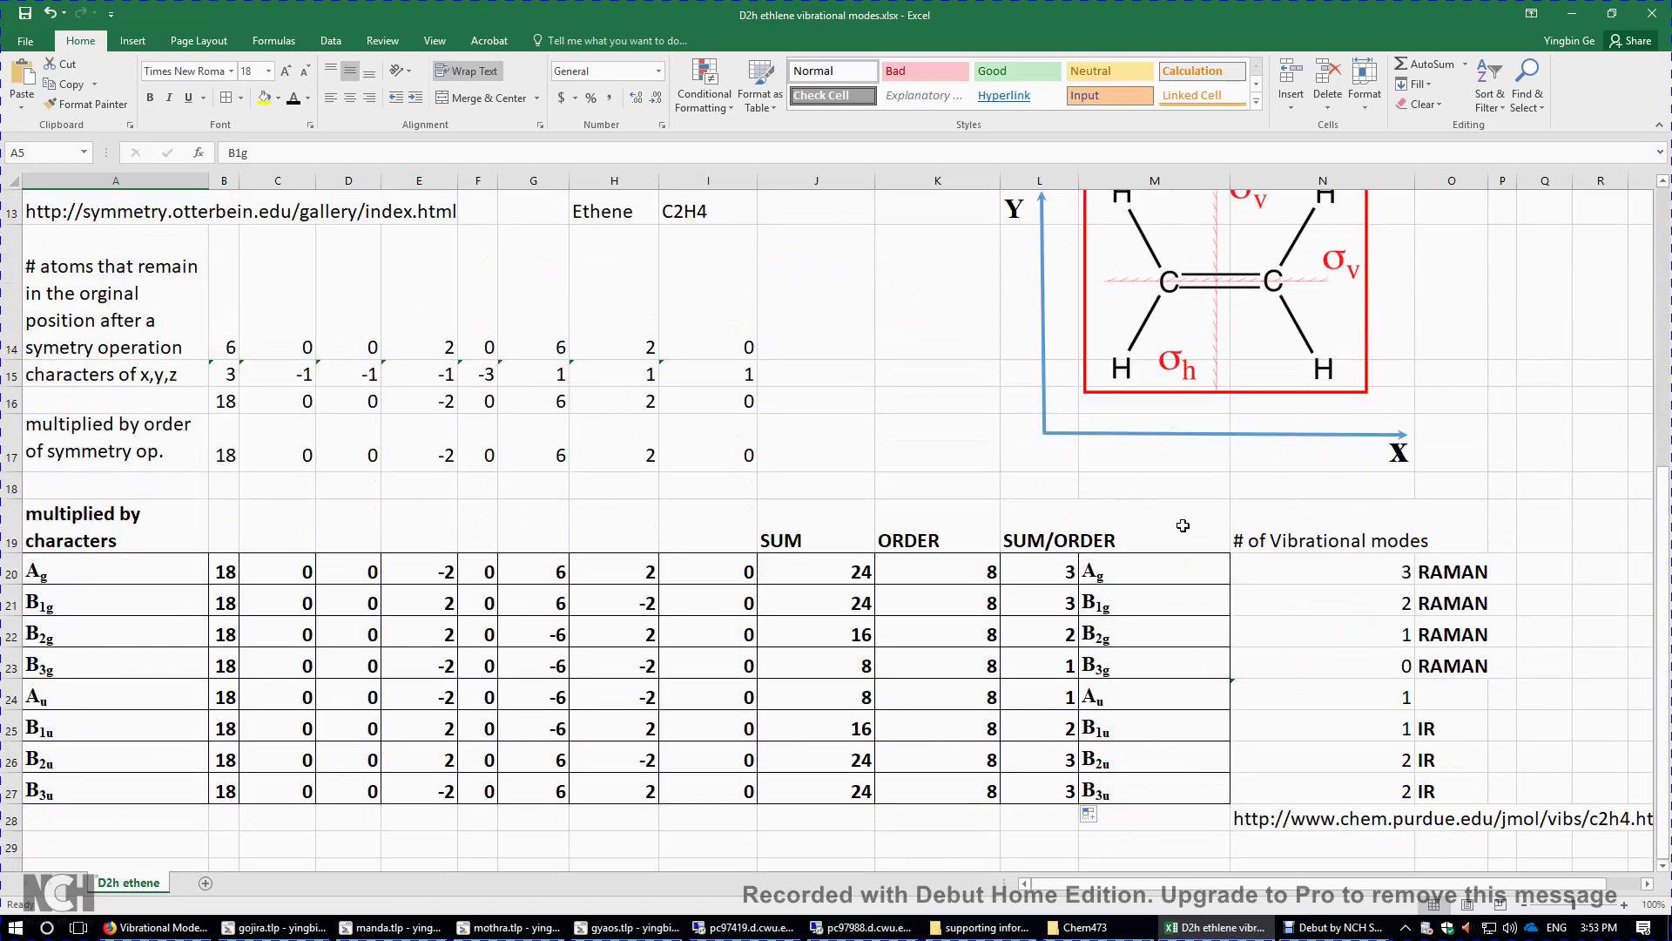
pyautogui.click(1346, 570)
pyautogui.doubleClick(1345, 570)
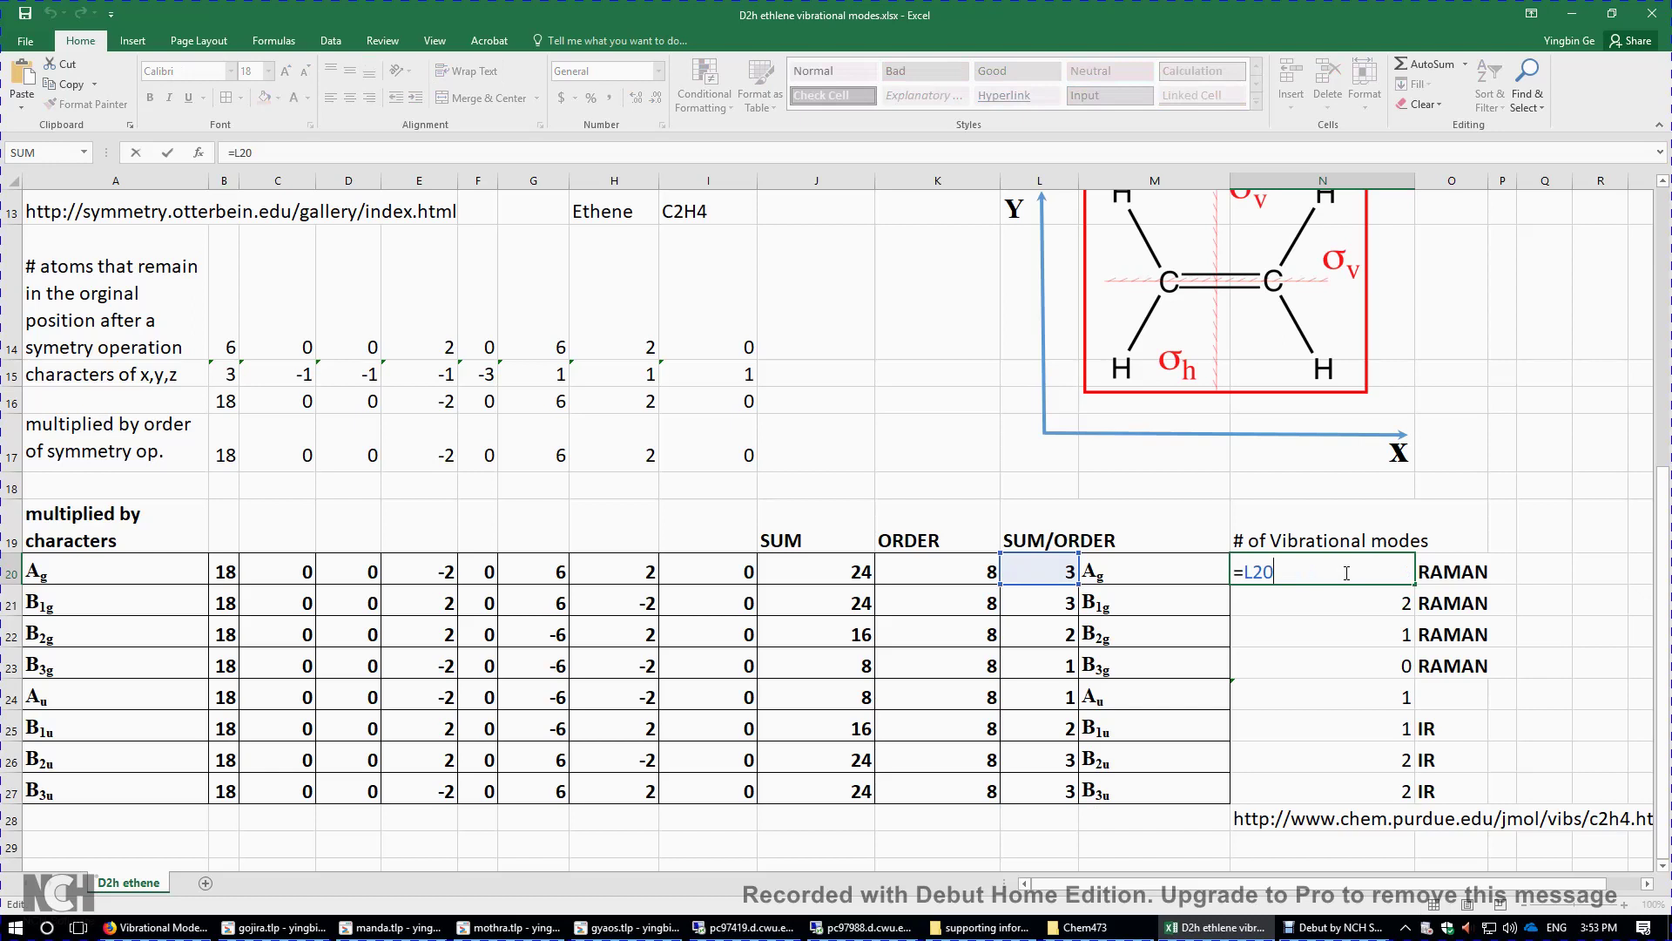
pyautogui.press('Return')
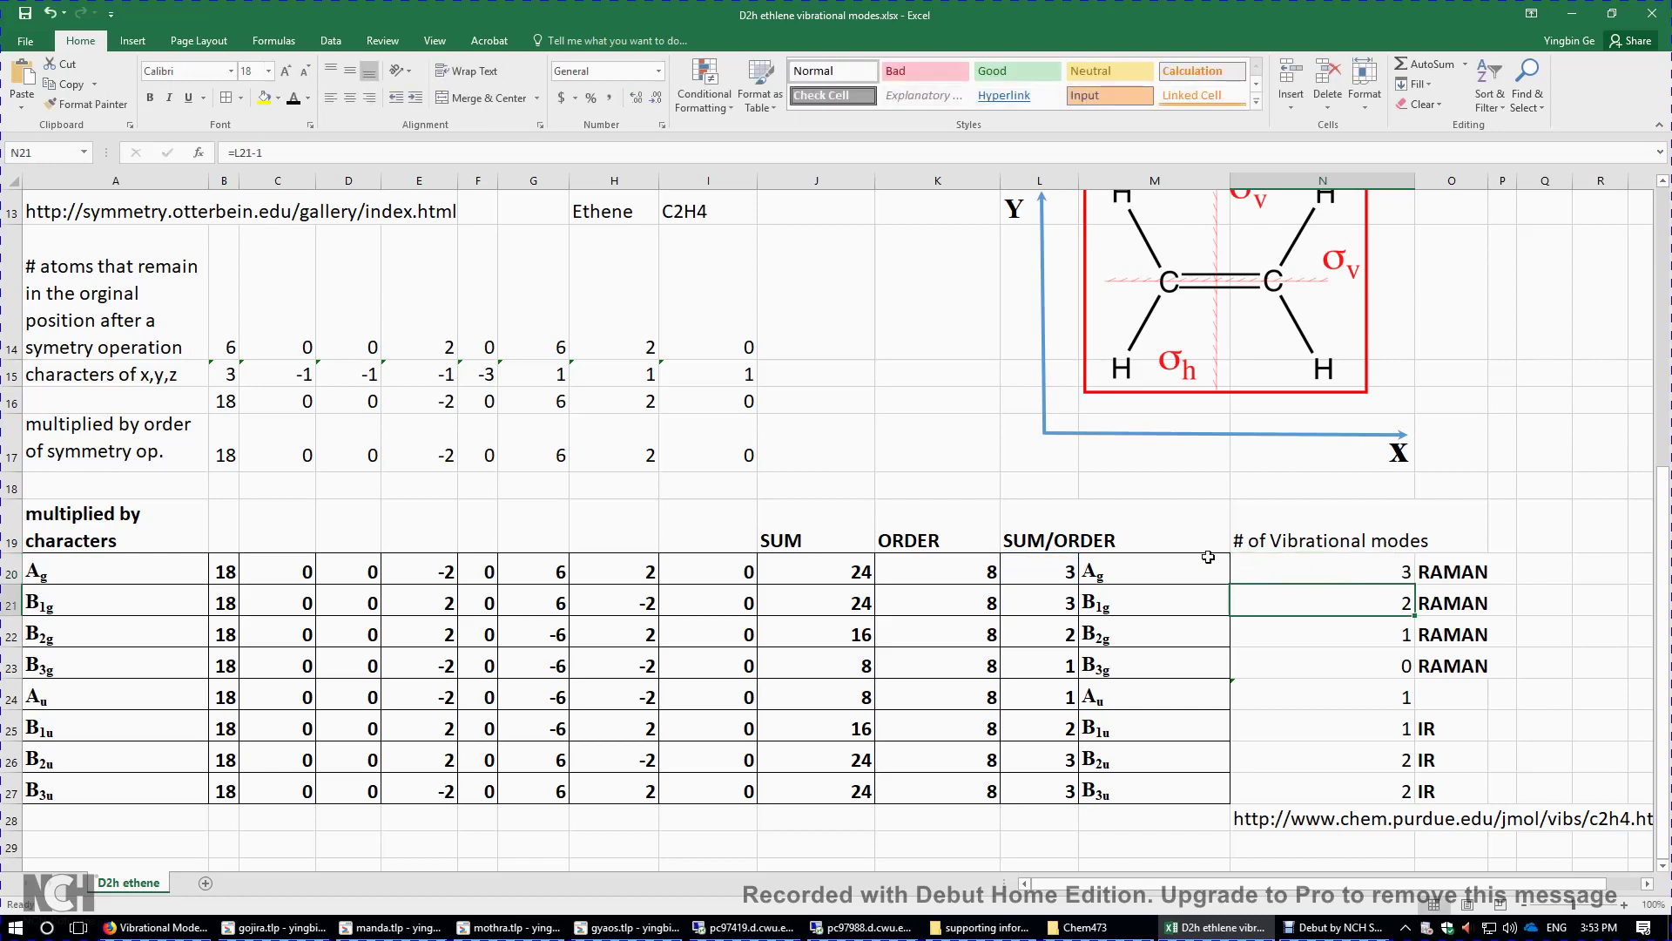
# Review the B1g–Au SUM/ORDER and mode counts, e.g. B2g =L22-1 gives 1, B3g =L23-1 gives 0.
pyautogui.click(1036, 604)
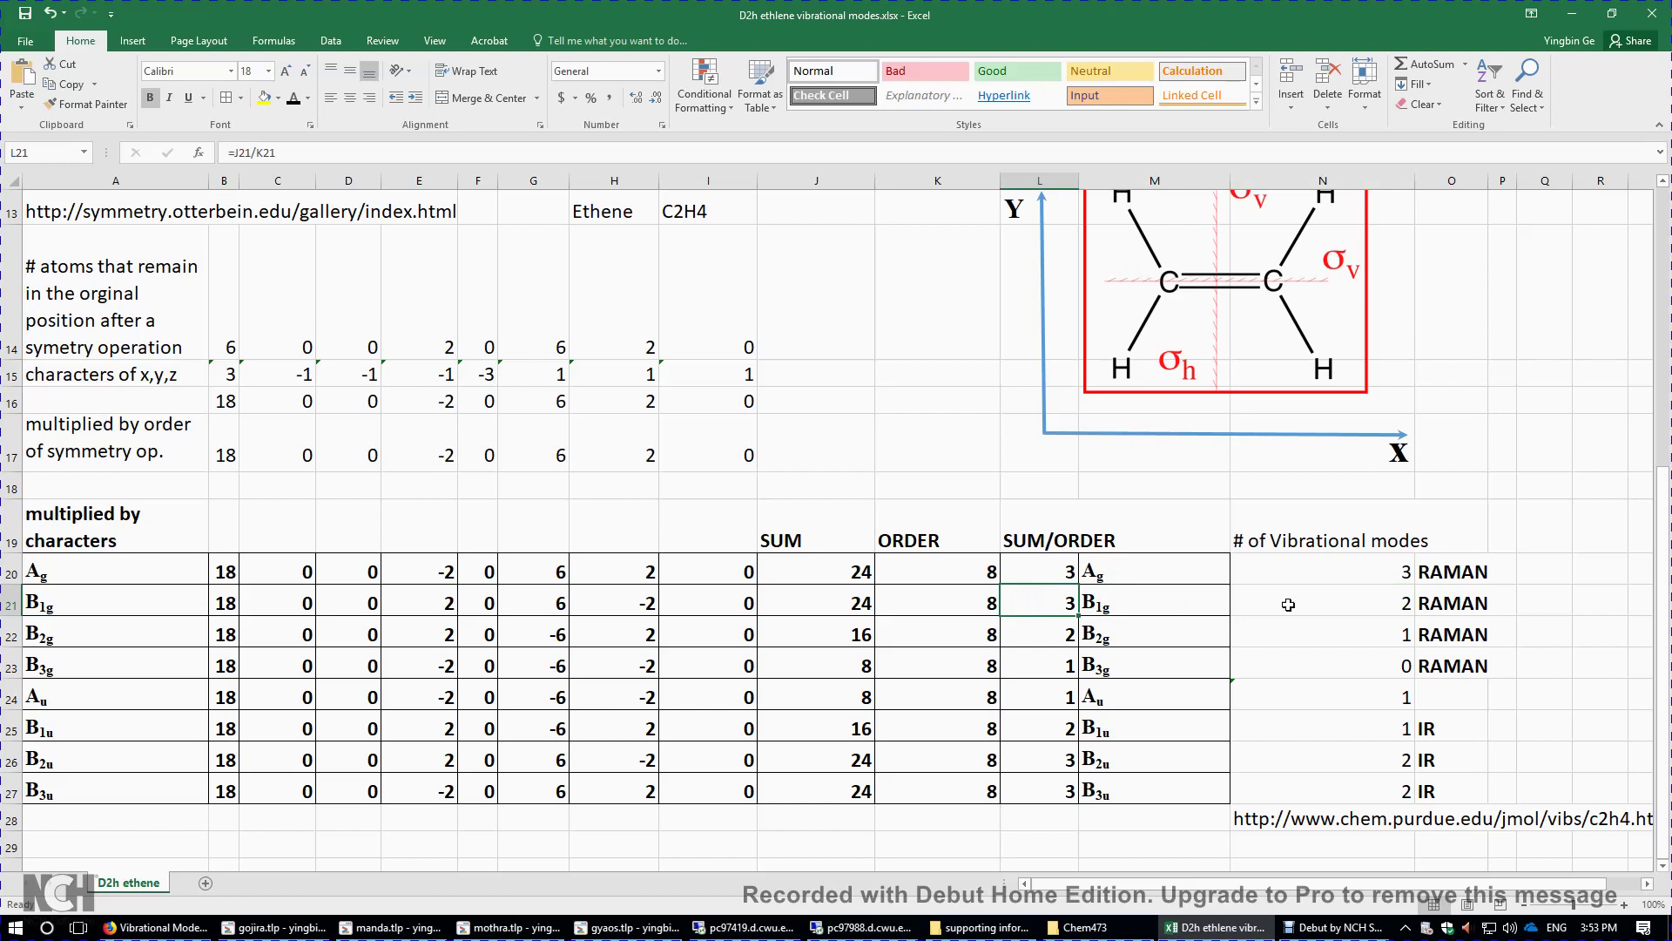
pyautogui.click(1147, 603)
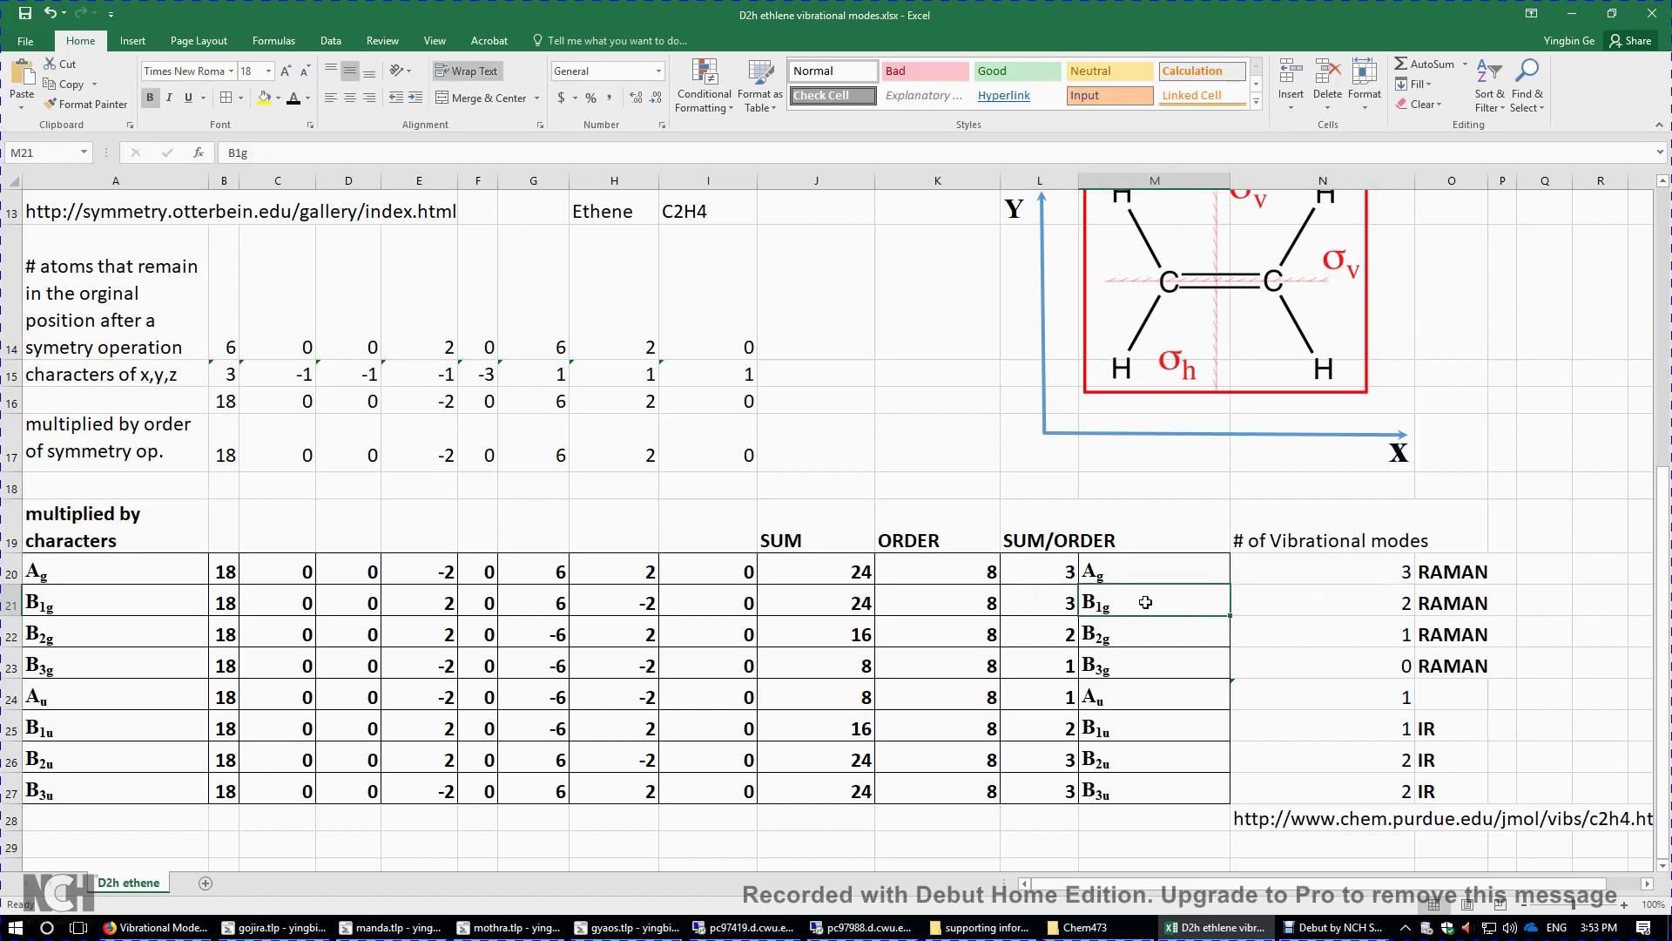
pyautogui.click(1058, 634)
pyautogui.click(1340, 631)
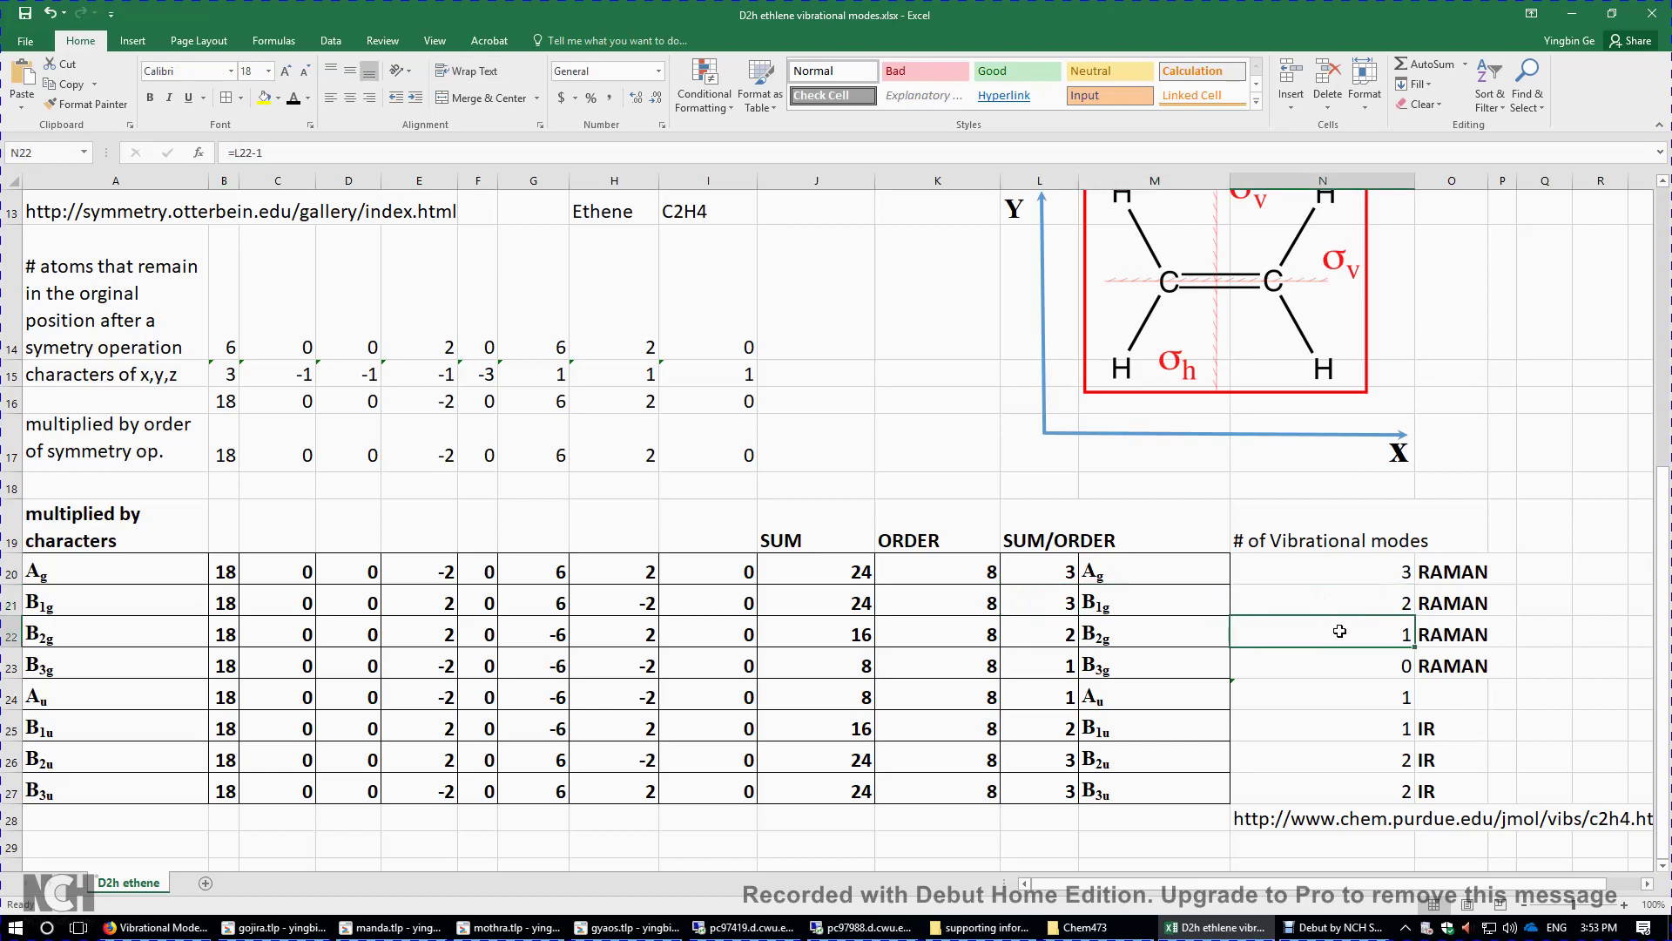
pyautogui.click(1058, 658)
pyautogui.click(1371, 666)
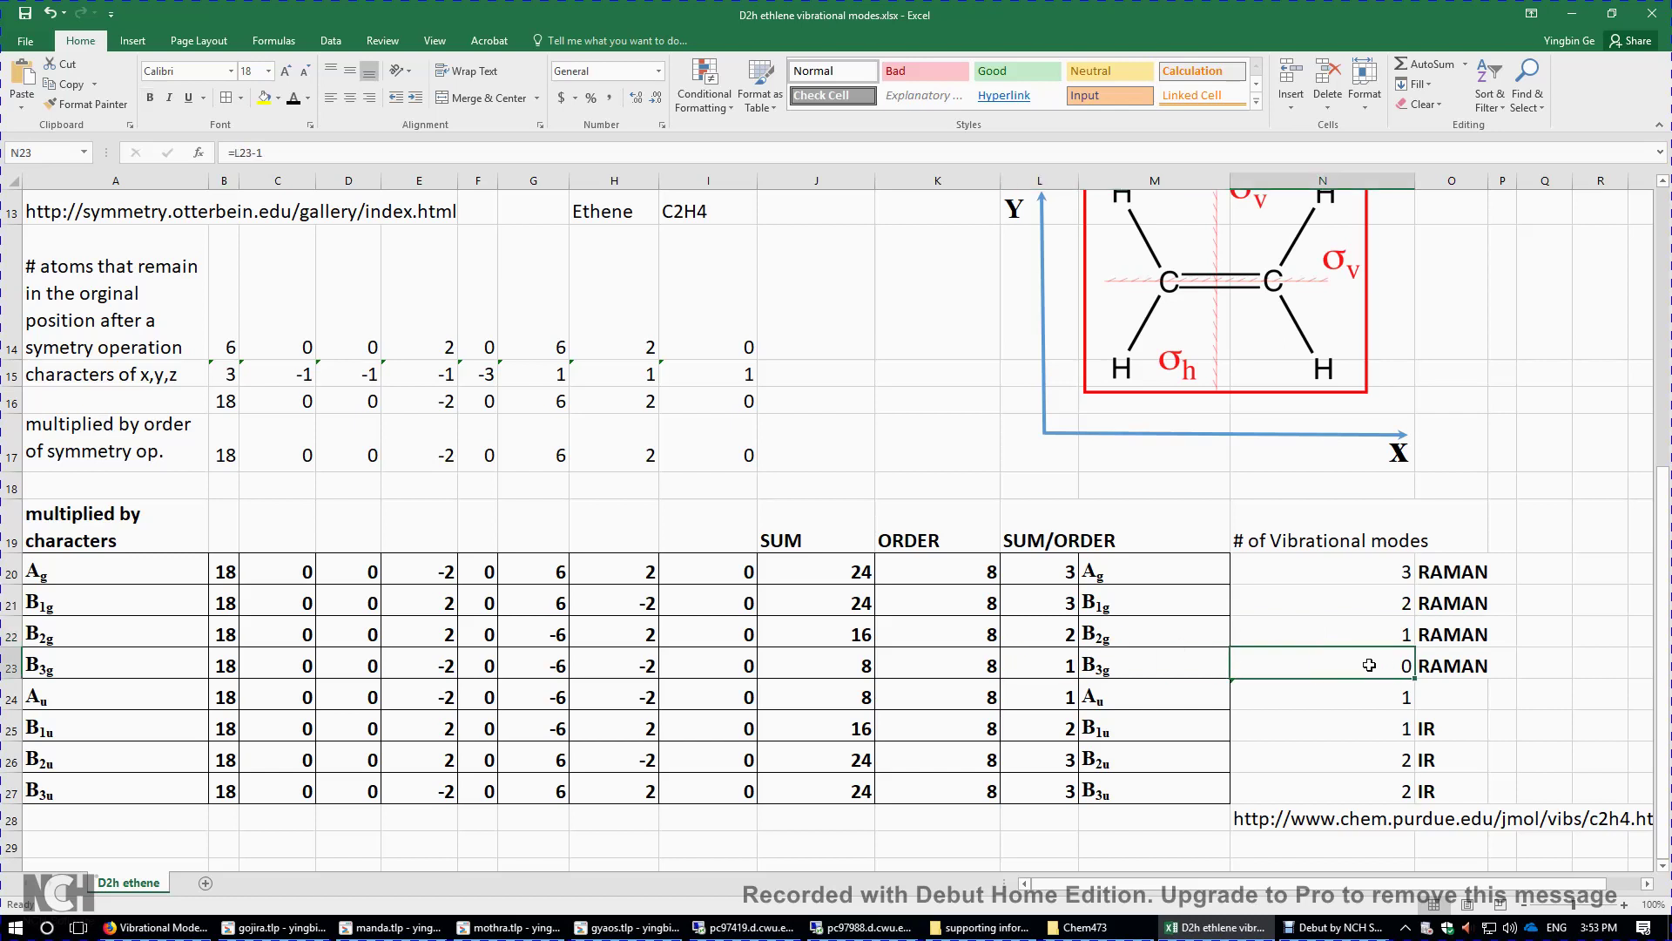
pyautogui.click(1053, 701)
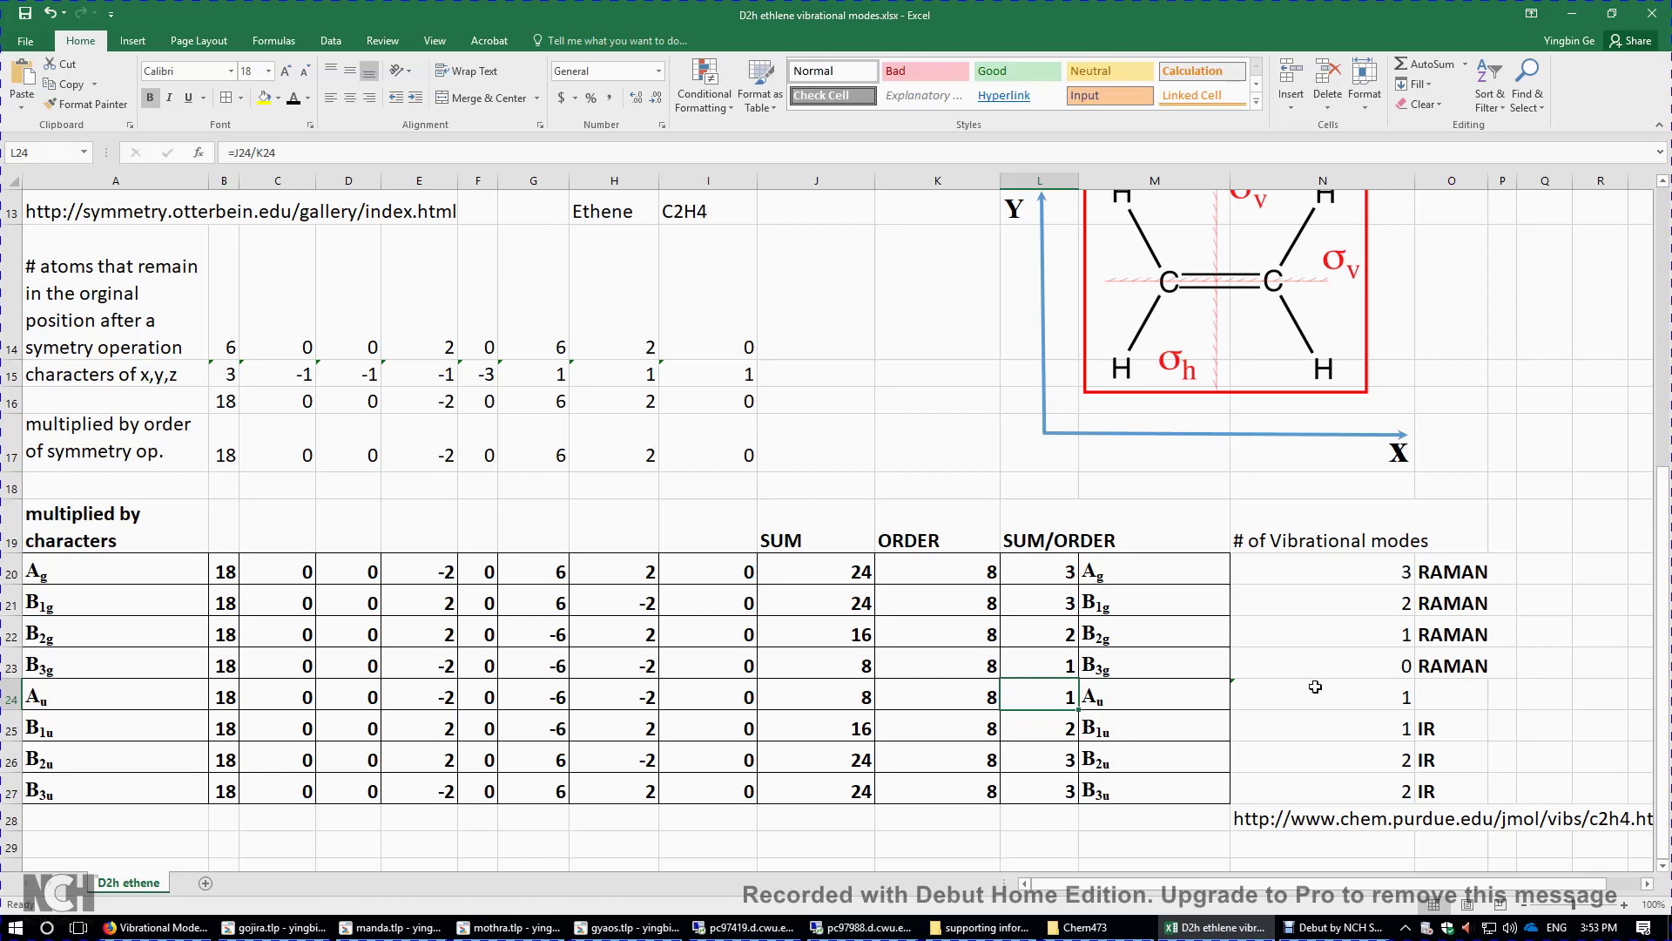
# Review the B1u, B2u and B3u SUM/ORDER values and vibrational mode counts.
pyautogui.click(1054, 728)
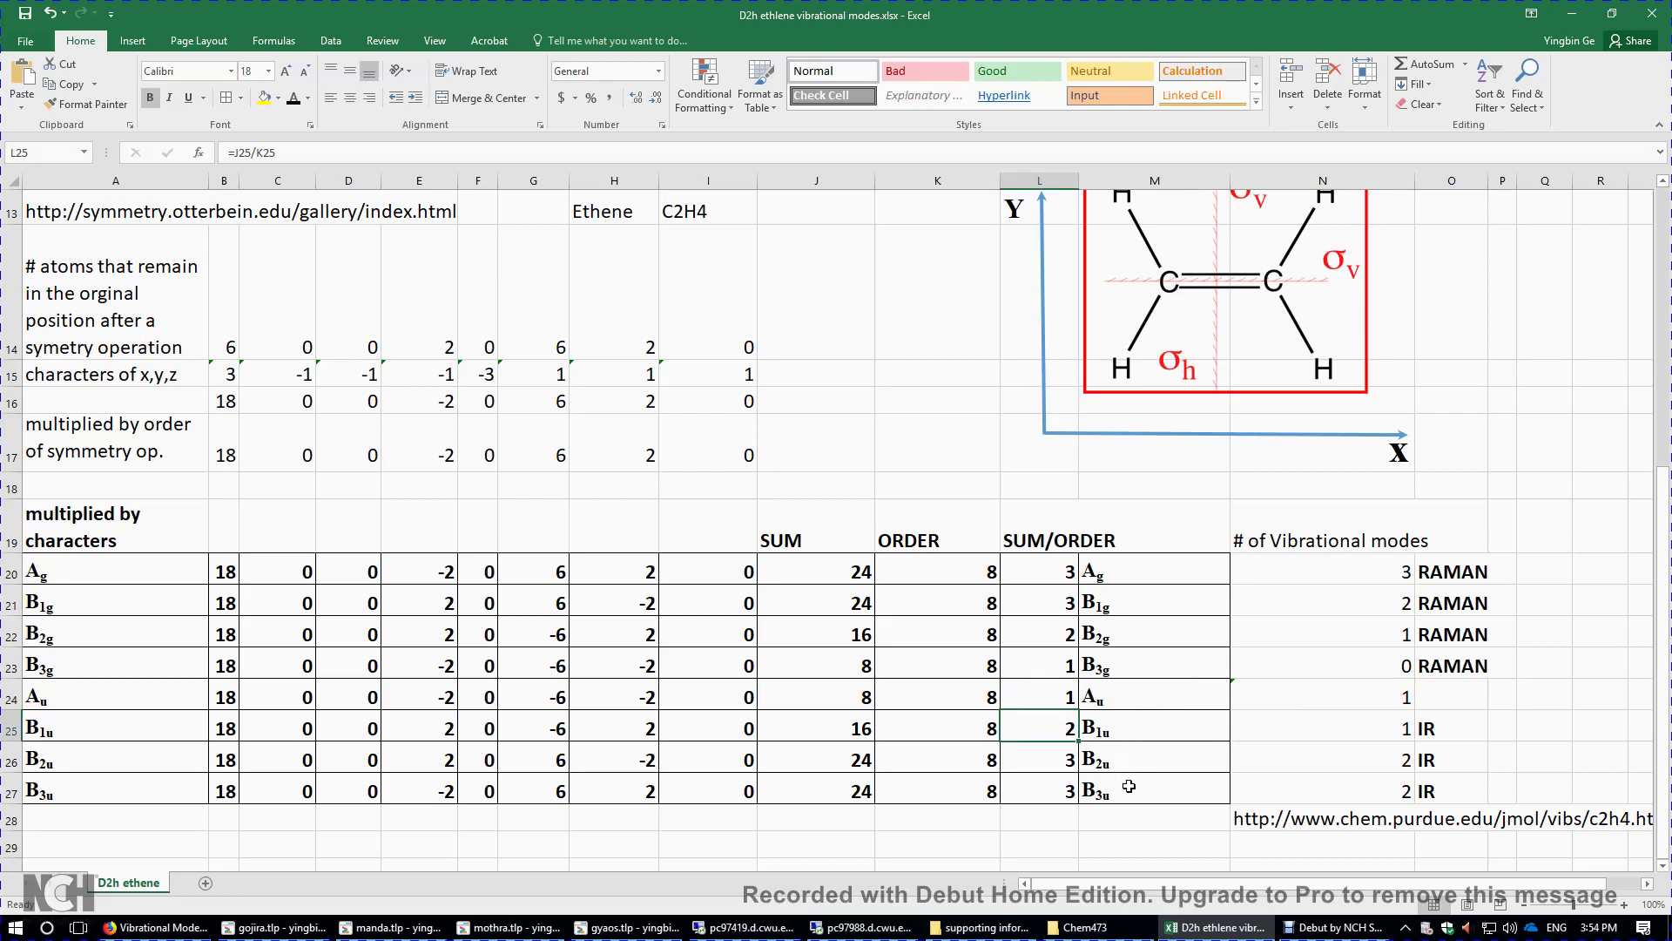
pyautogui.click(1394, 740)
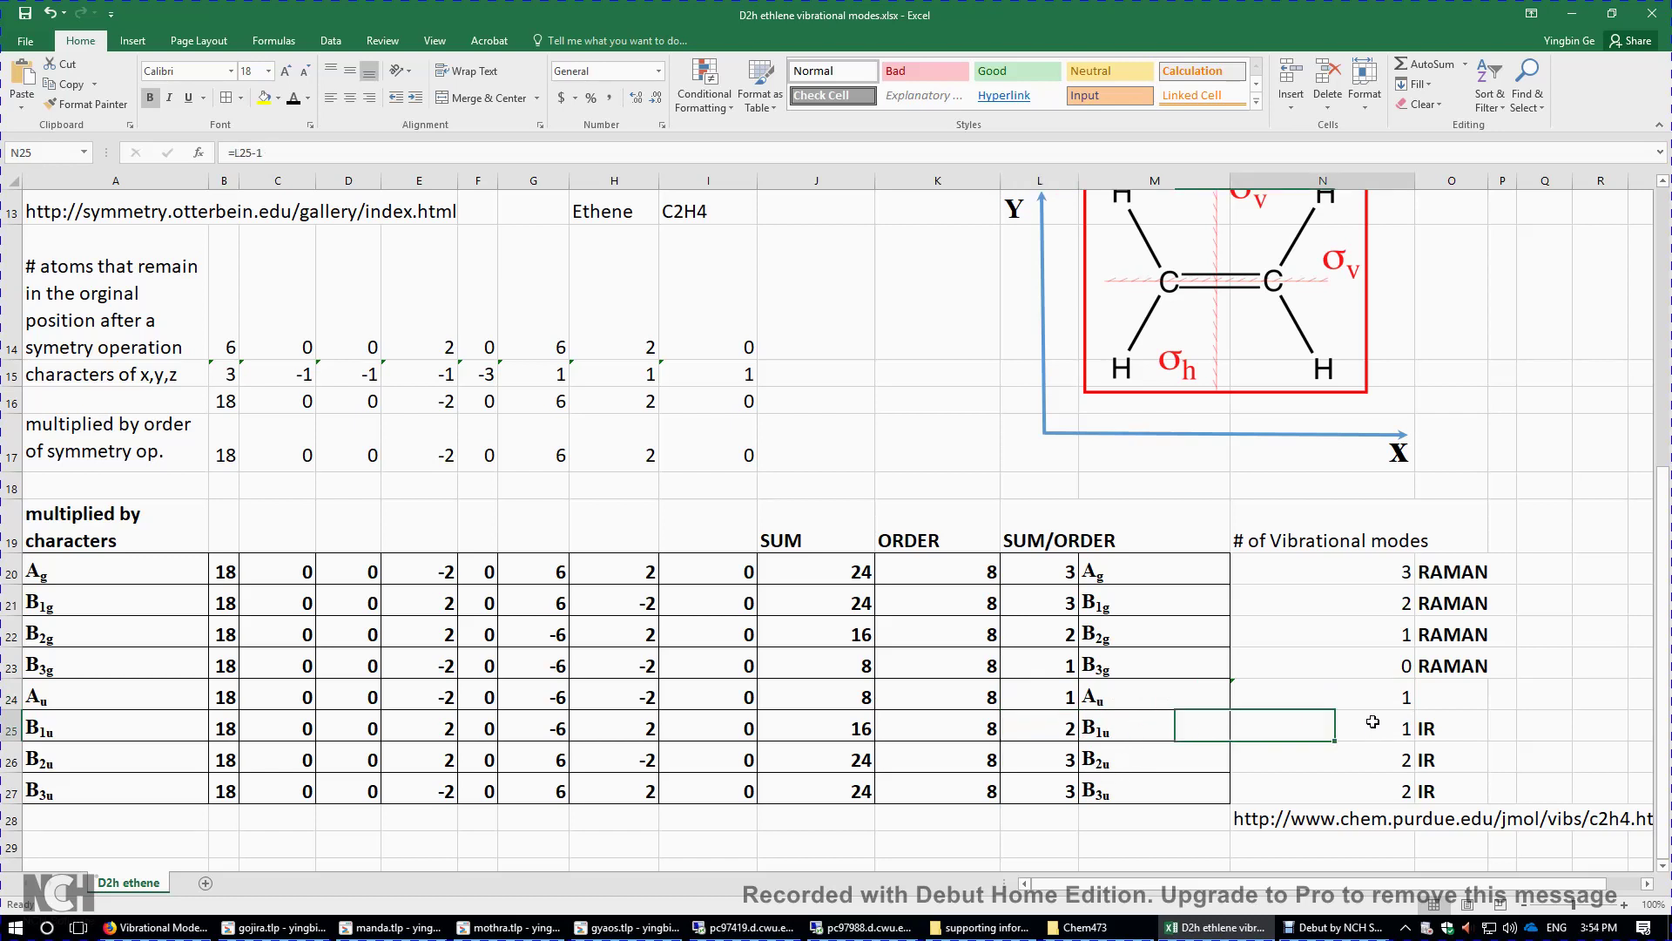
pyautogui.click(1052, 754)
pyautogui.press('Tab')
pyautogui.press('Tab')
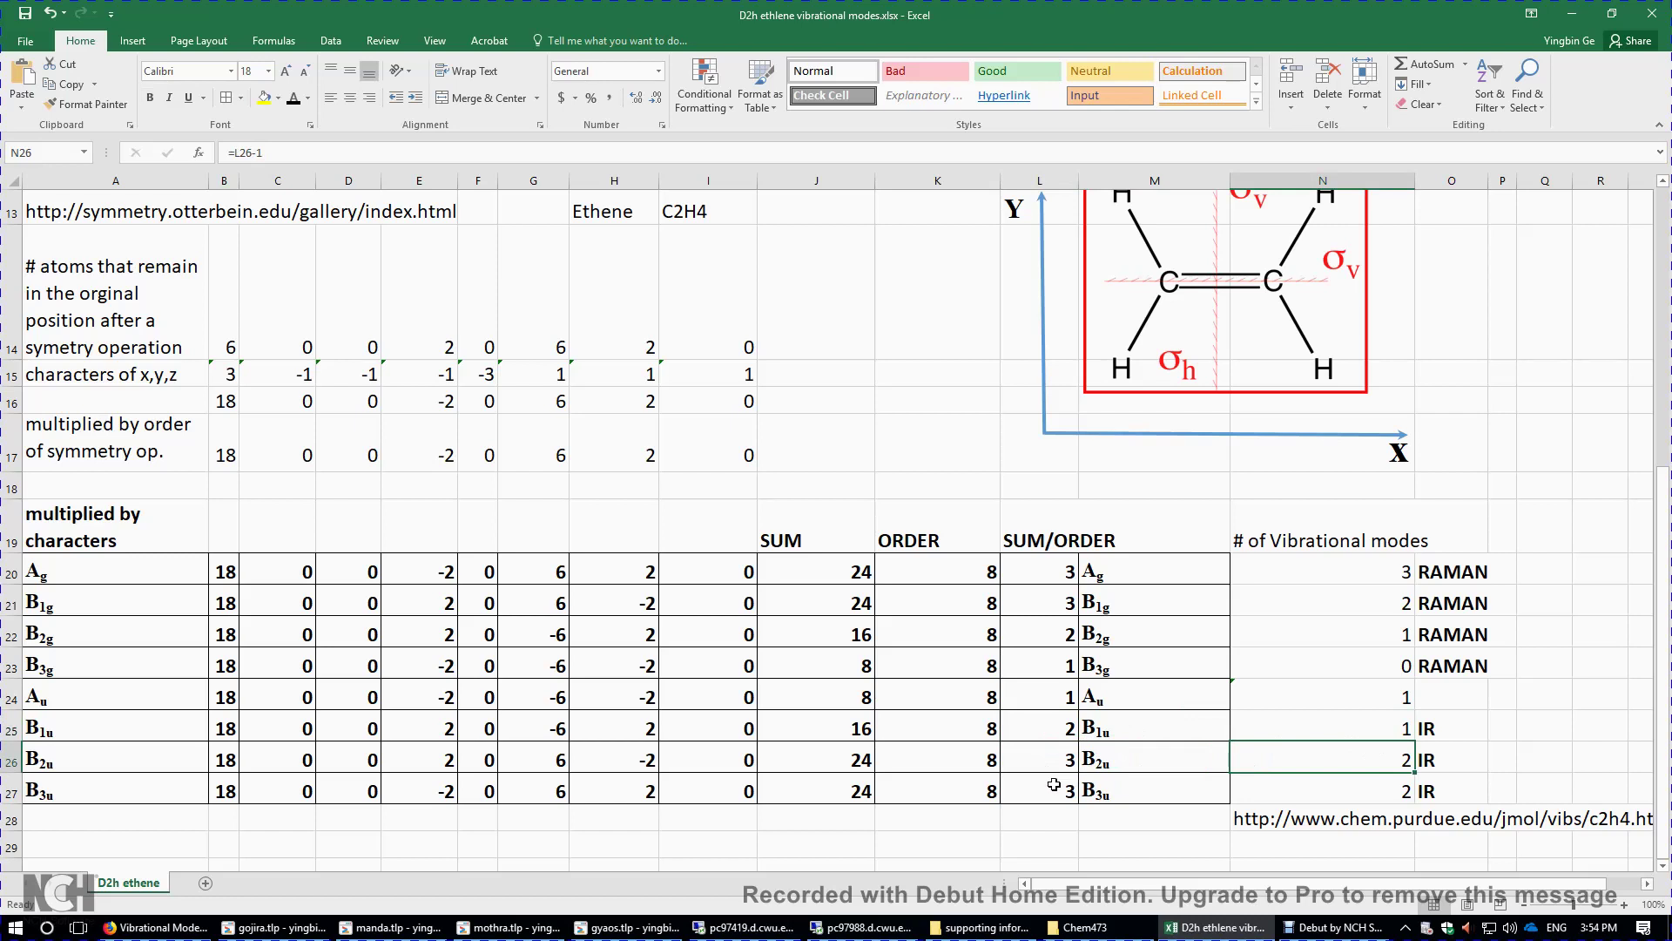
pyautogui.press('Return')
pyautogui.click(1363, 782)
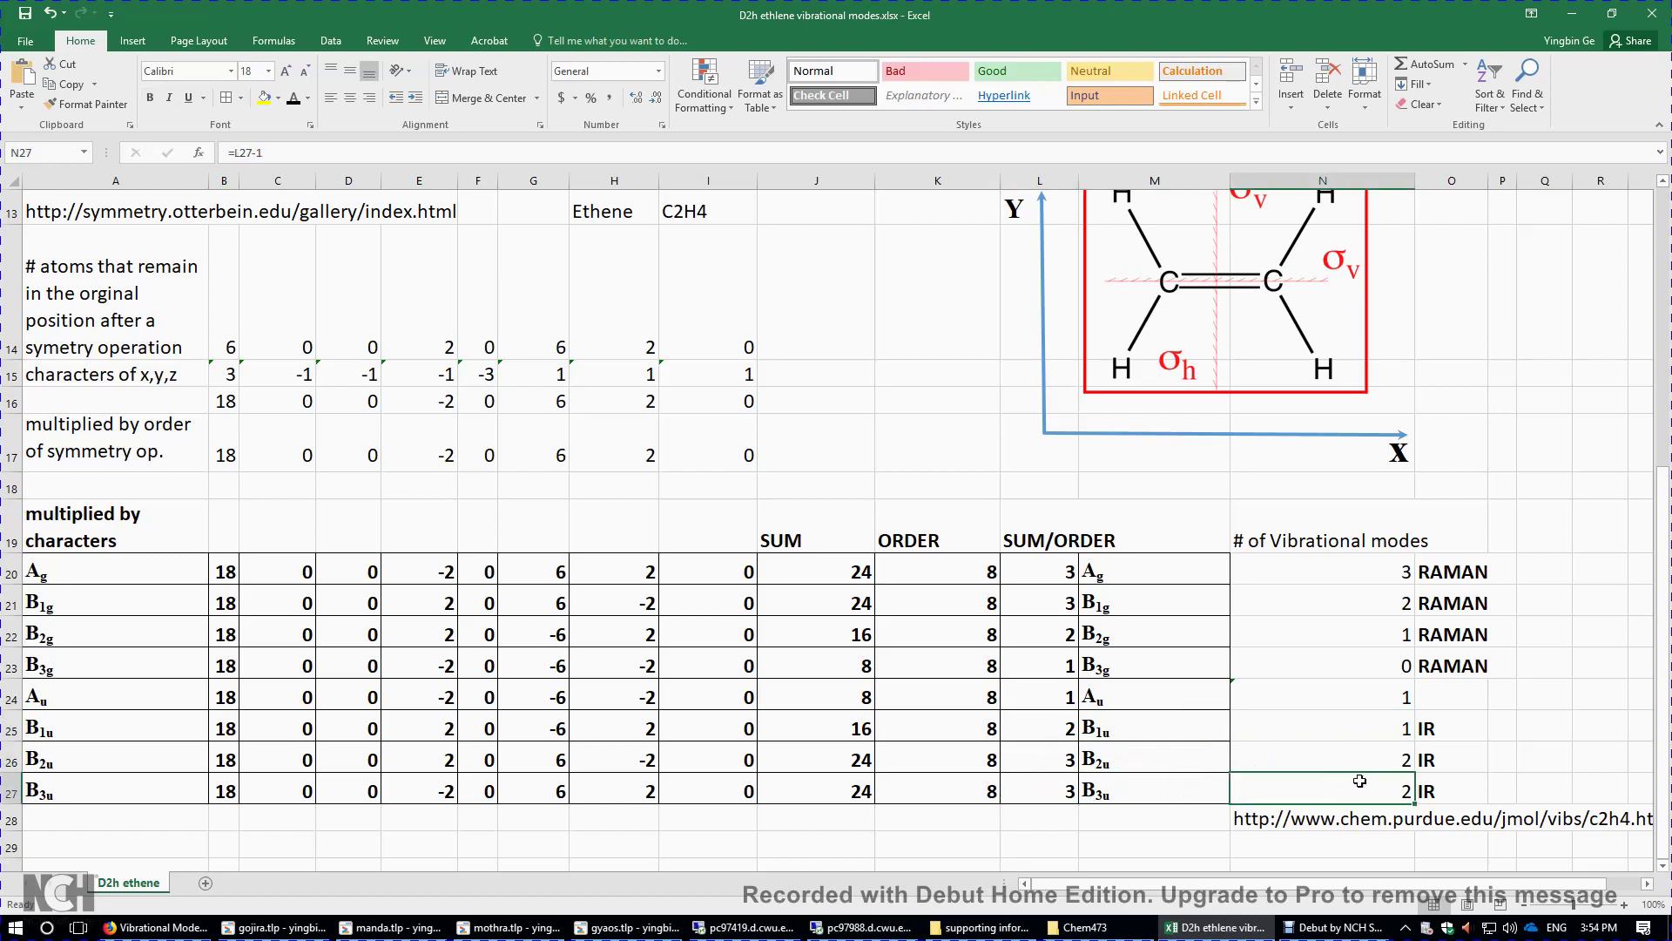
# Match the Ag, B1g, B2g and Au symmetry labels with their mode counts.
pyautogui.click(1320, 573)
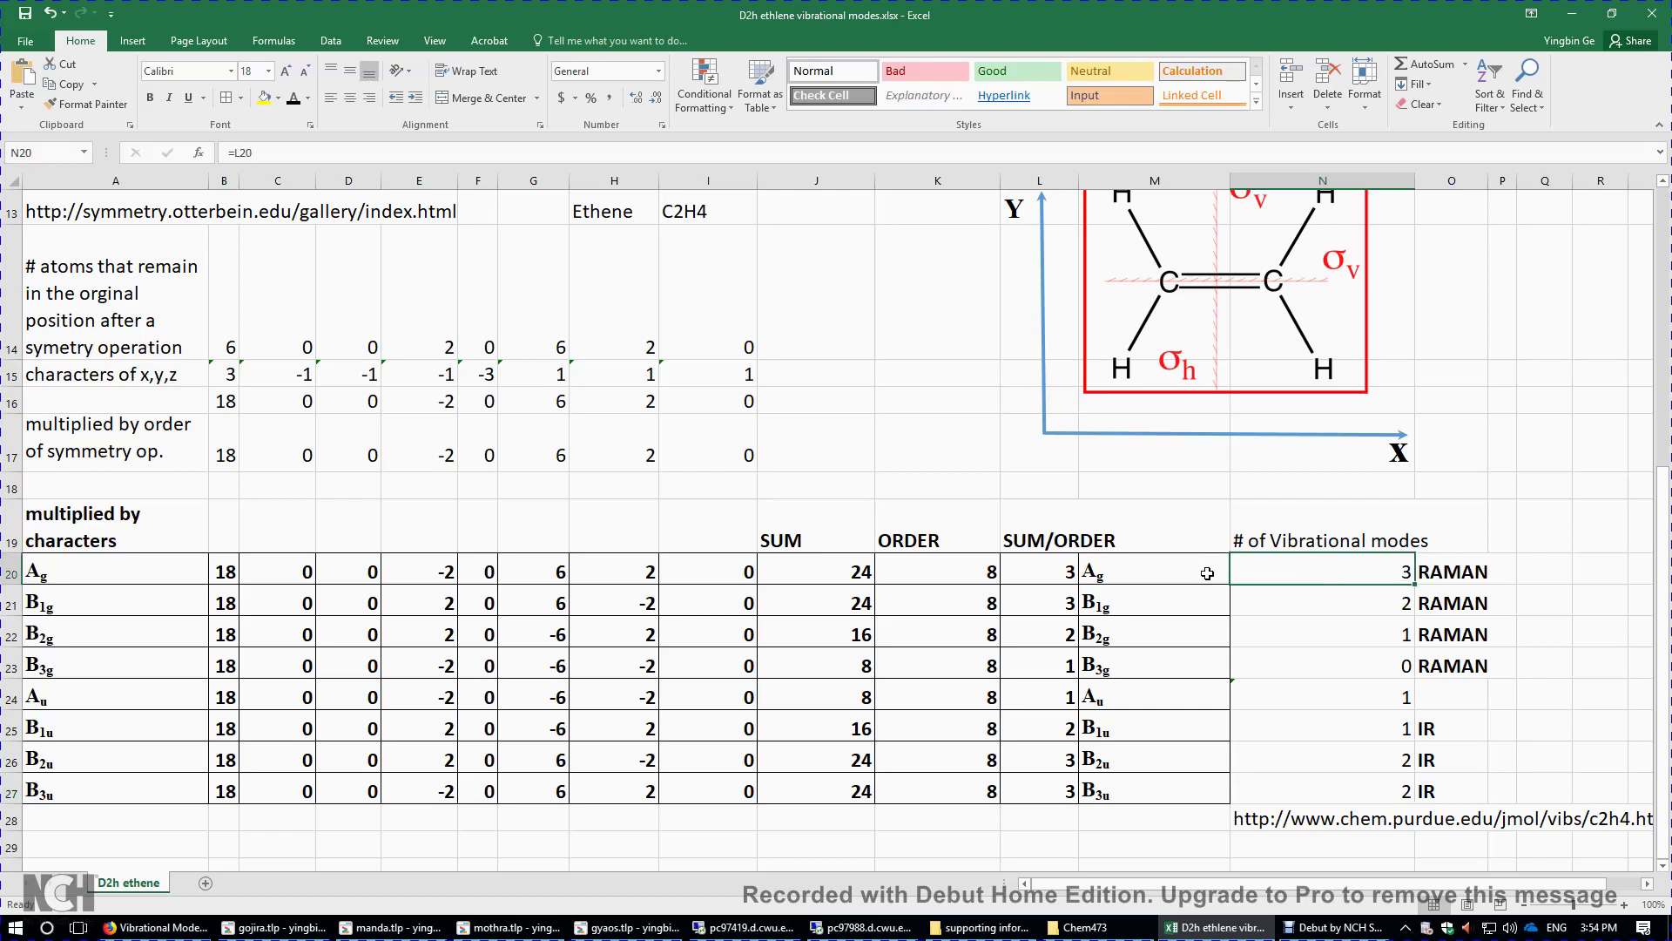
pyautogui.click(1201, 572)
pyautogui.click(1197, 597)
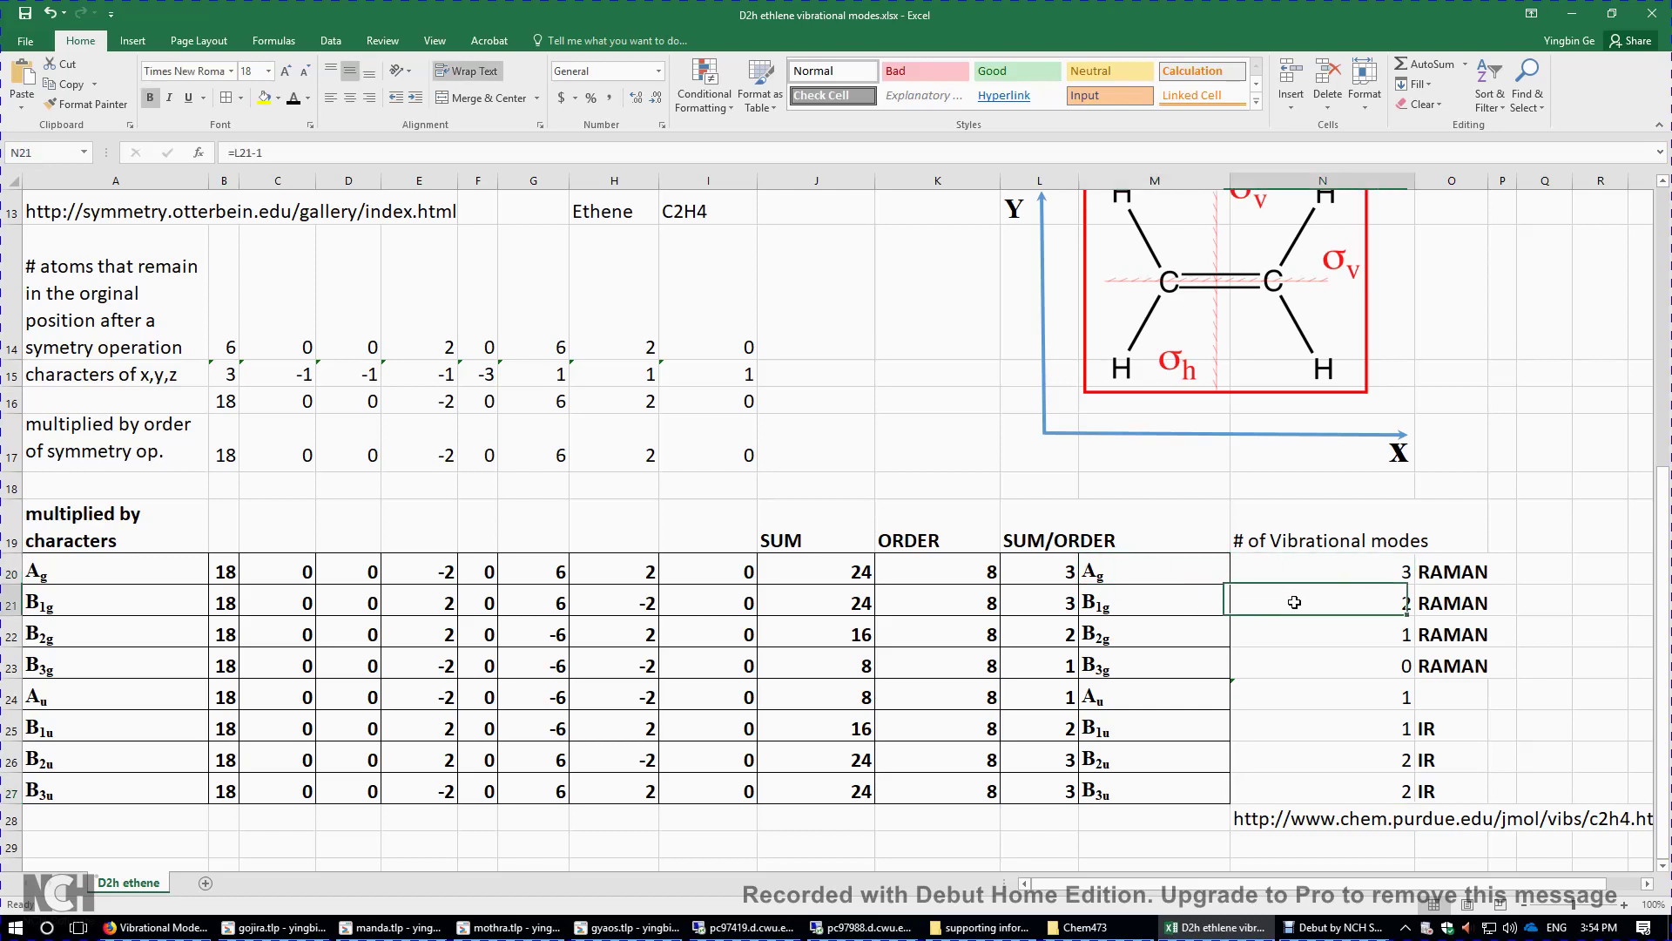
pyautogui.click(1327, 633)
pyautogui.click(1206, 633)
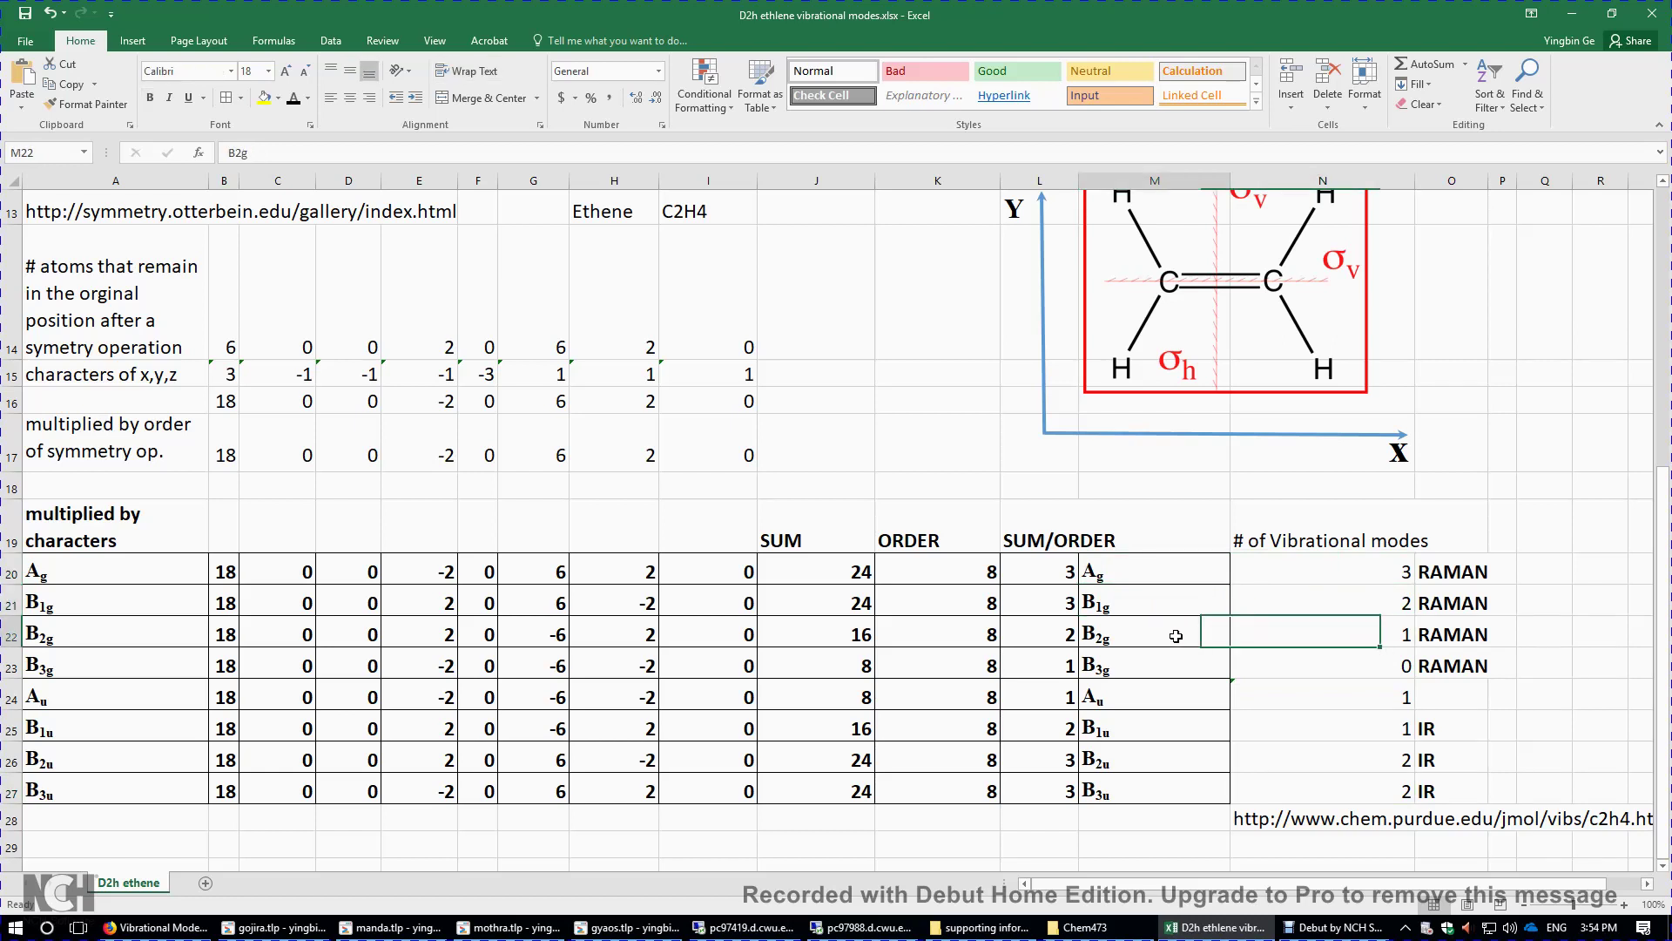
pyautogui.click(1346, 697)
pyautogui.click(1202, 696)
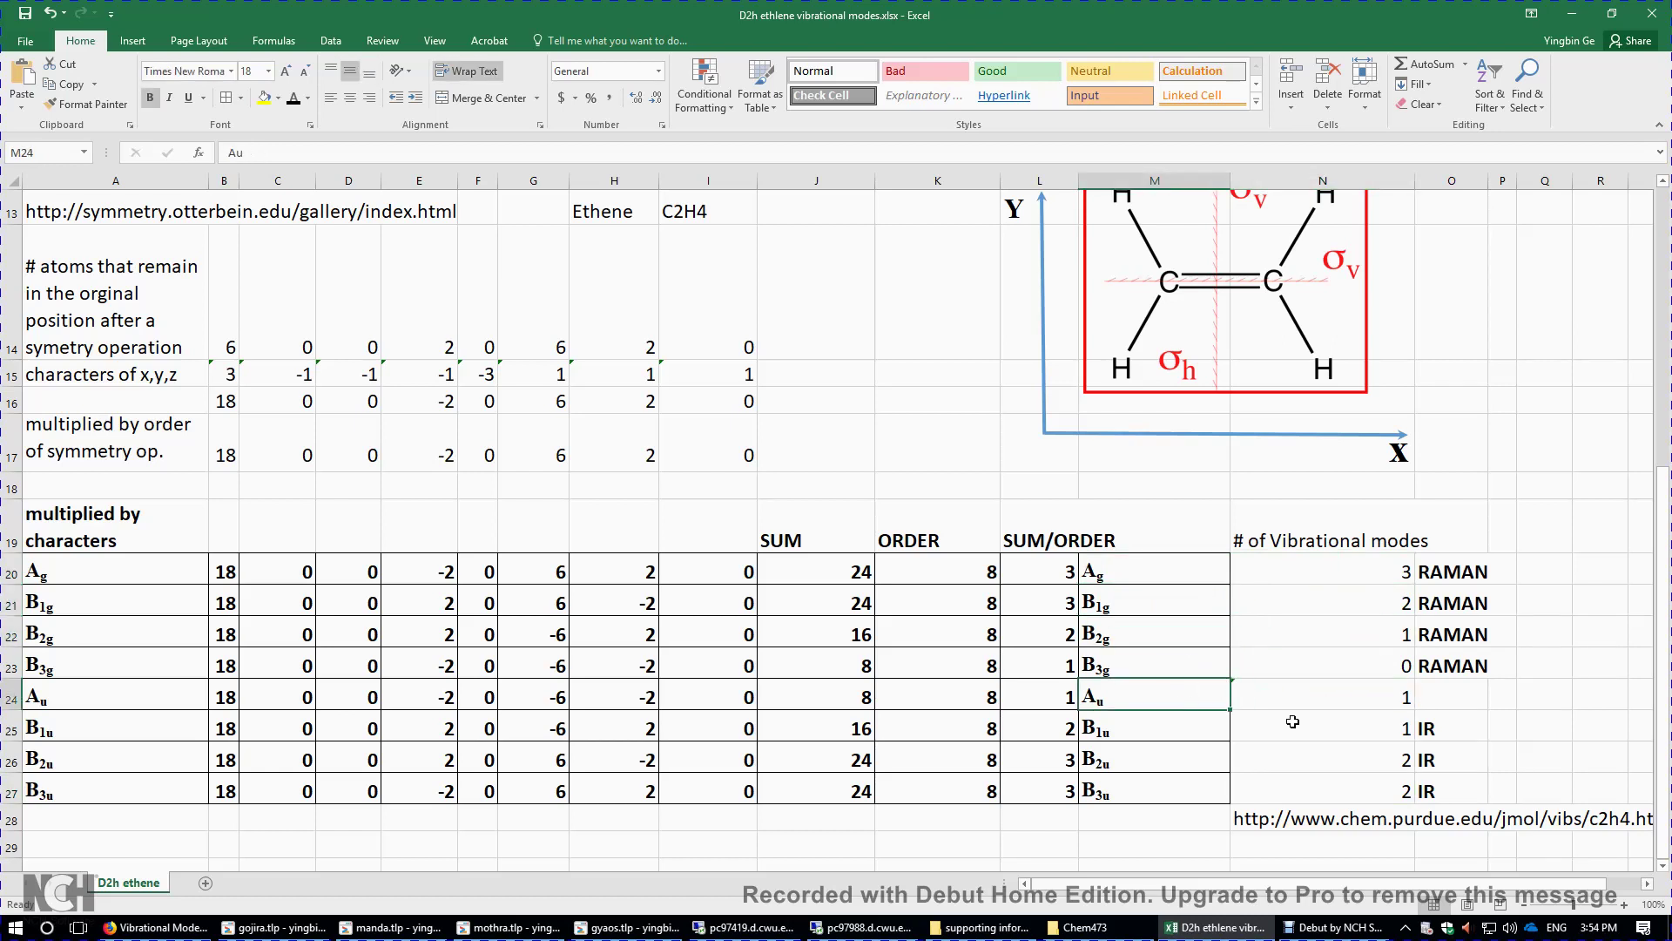
# Match B1u, B2u and B3u to their counts, then select N20:N27 (3, 2, 1, 0, 1, 1, 2, 2).
pyautogui.click(1319, 733)
pyautogui.click(1184, 731)
pyautogui.click(1241, 755)
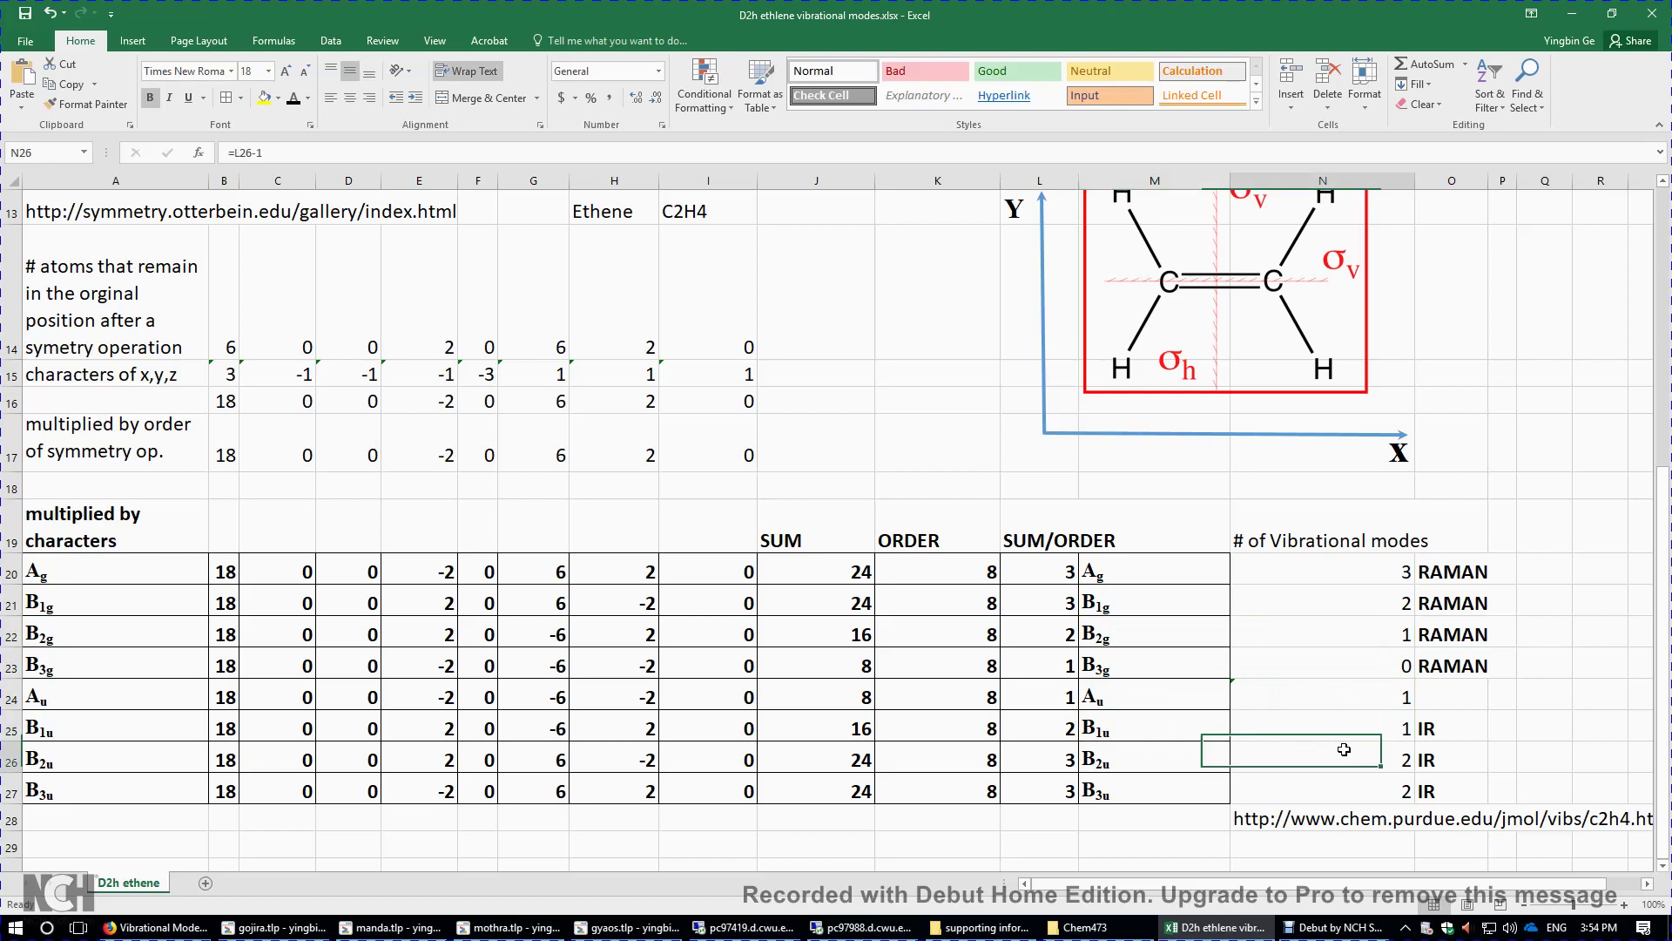
pyautogui.click(1214, 757)
pyautogui.click(1349, 786)
pyautogui.click(1211, 791)
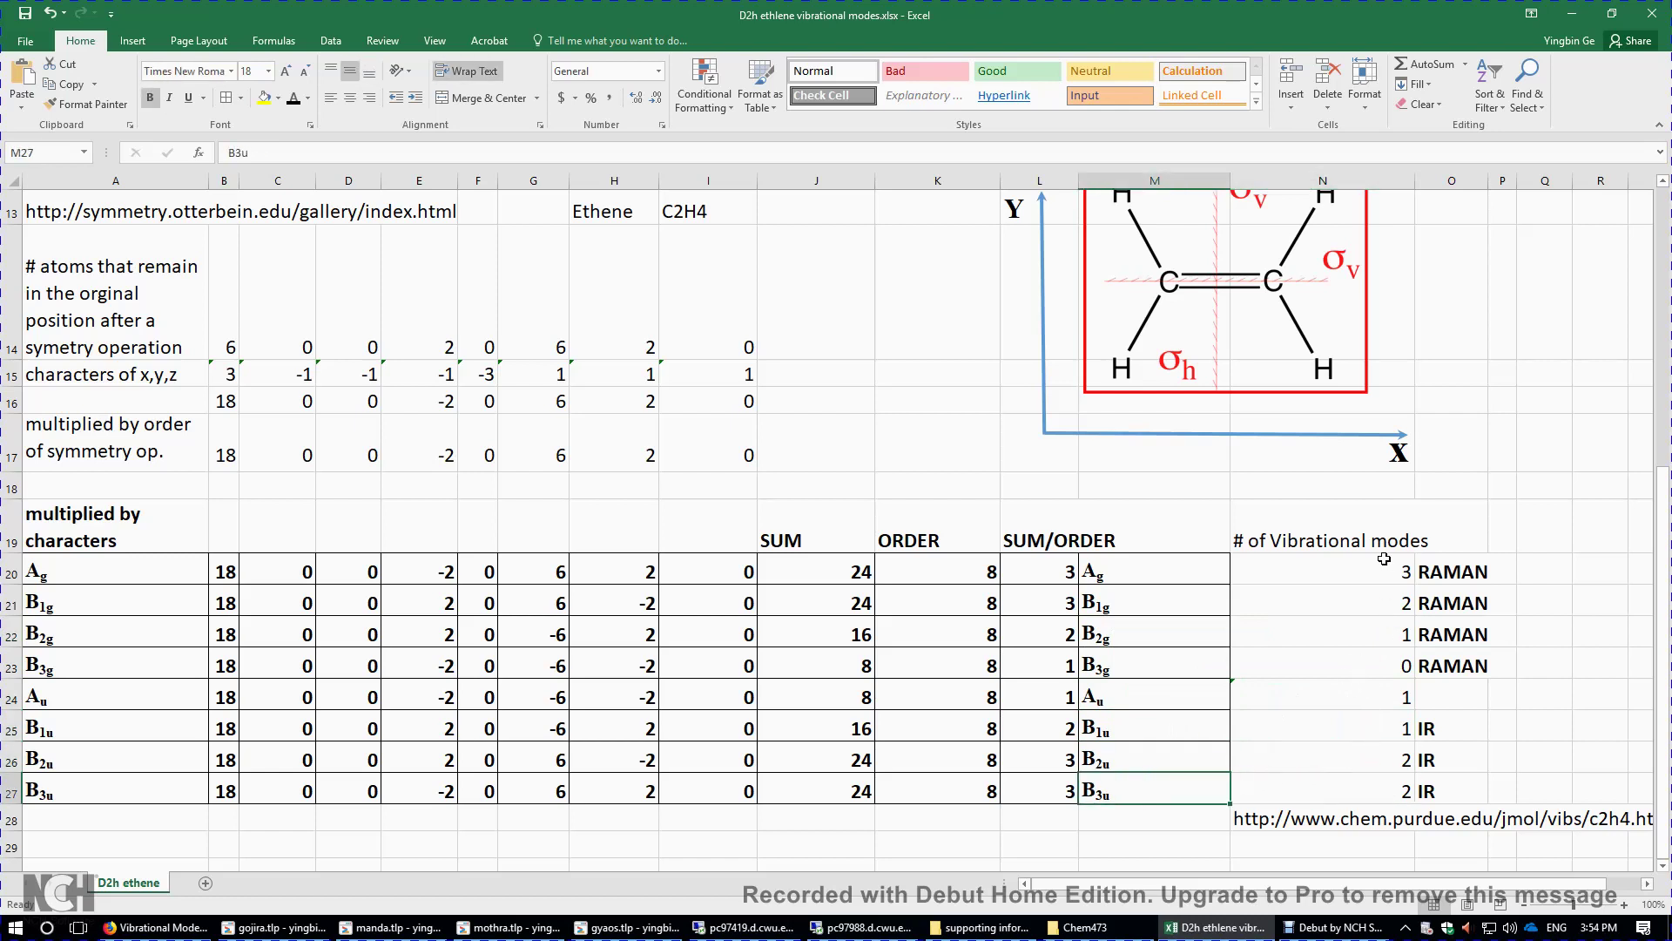
pyautogui.moveTo(1384, 562); pyautogui.dragTo(1363, 790)
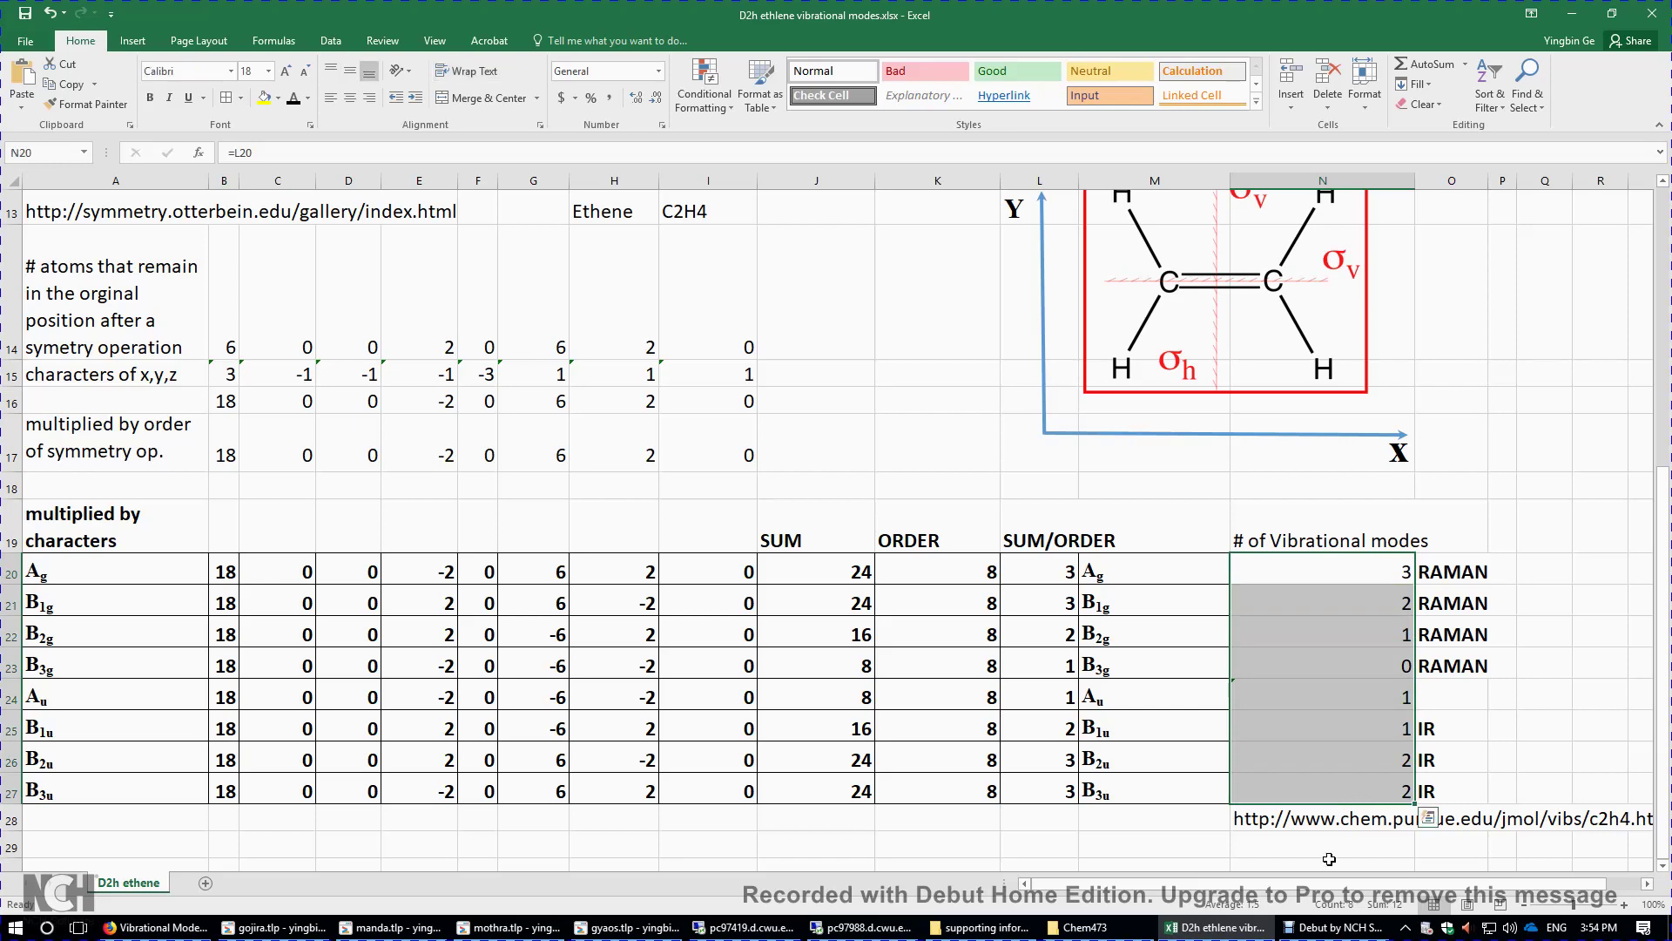